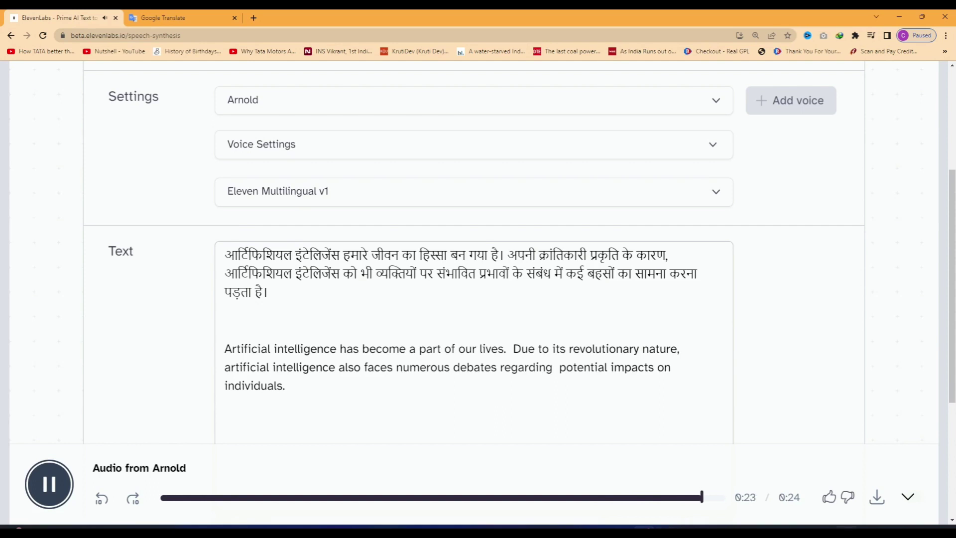
# Step: Listen to previews of the premade voices Bella, Sam, Elli and Arnold, keeping Arnold as the selected voice
pyautogui.scroll(-1, 704, 362)
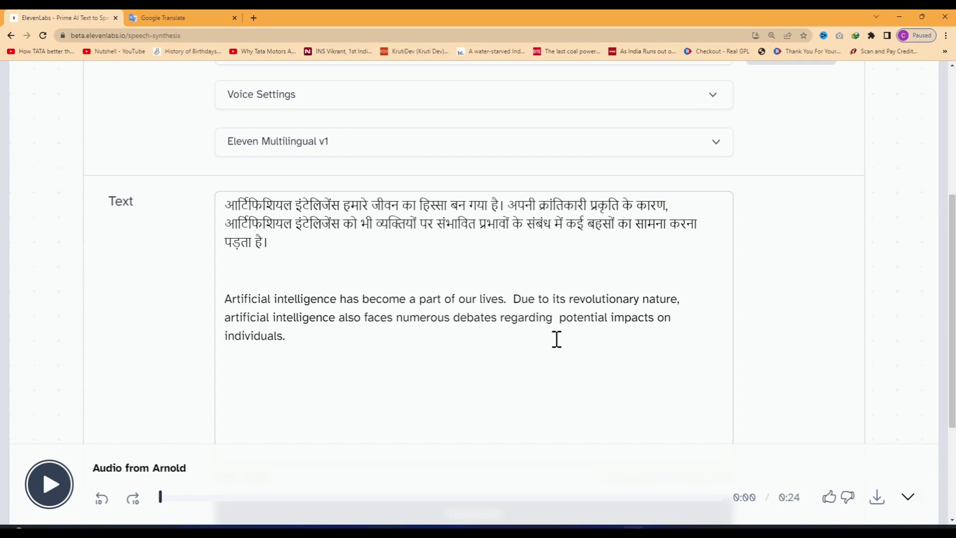
pyautogui.scroll(3, 554, 336)
pyautogui.scroll(2, 307, 338)
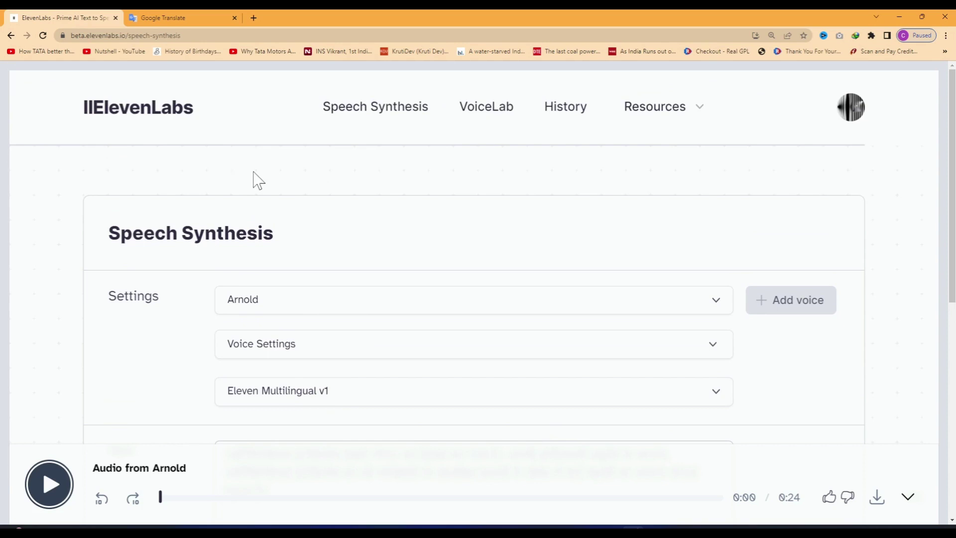
pyautogui.scroll(-2, 597, 299)
pyautogui.click(716, 200)
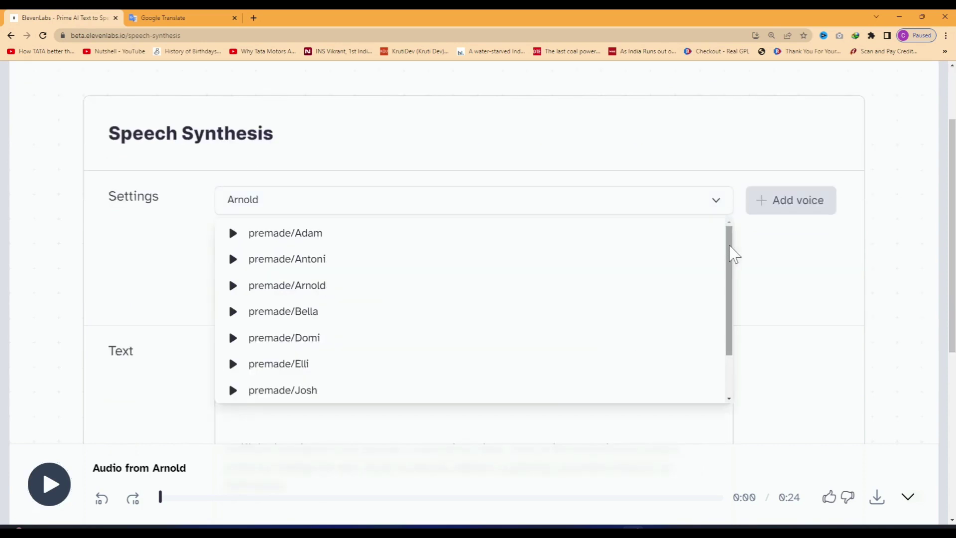
pyautogui.moveTo(735, 255); pyautogui.dragTo(726, 336)
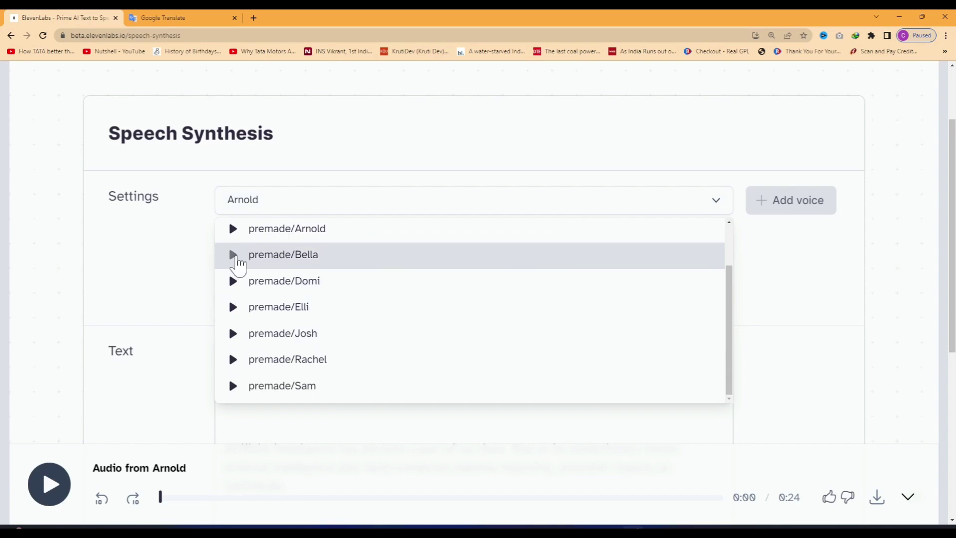
pyautogui.click(237, 259)
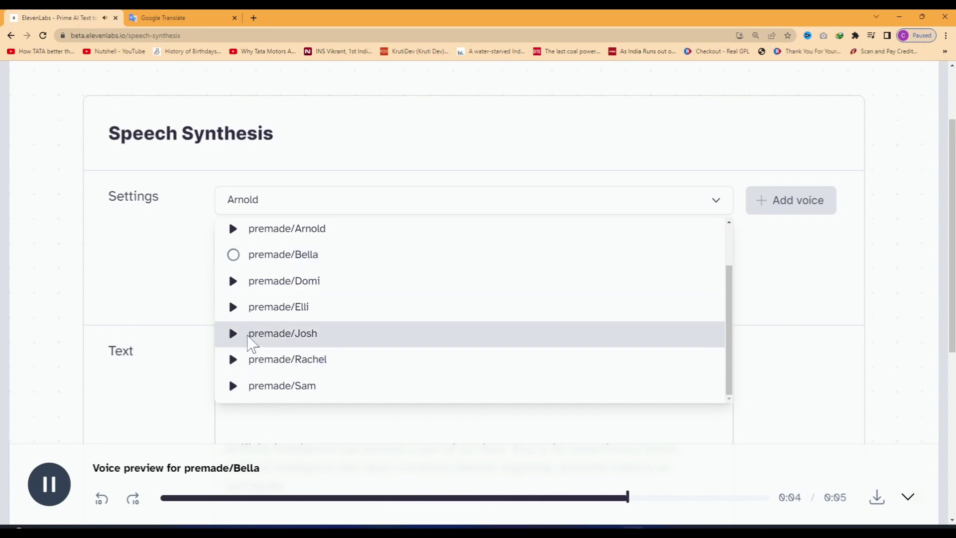
pyautogui.click(232, 386)
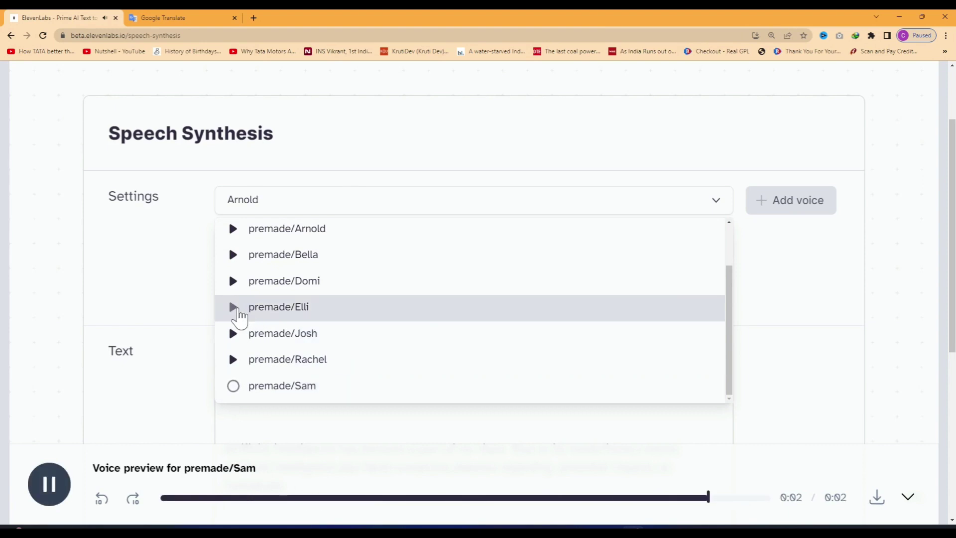
pyautogui.click(238, 314)
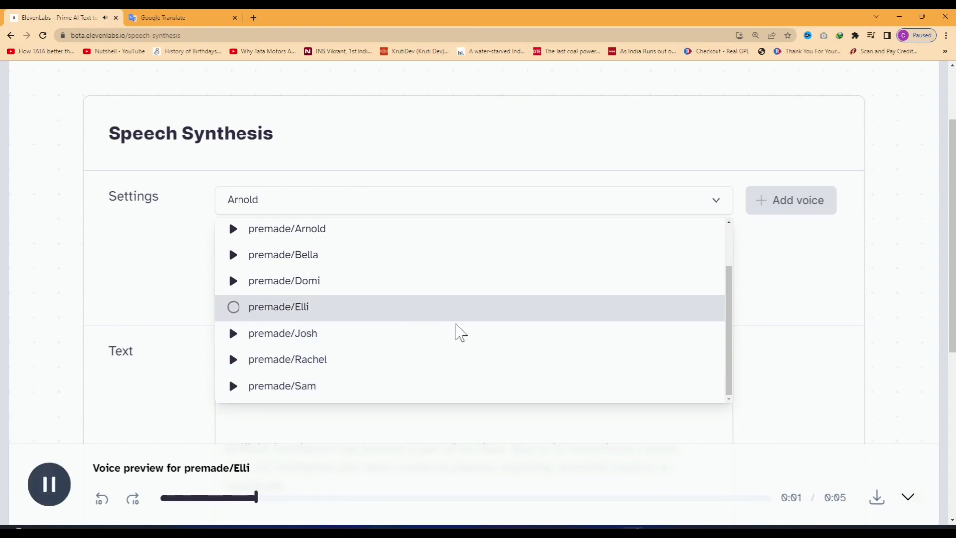
pyautogui.scroll(2, 299, 313)
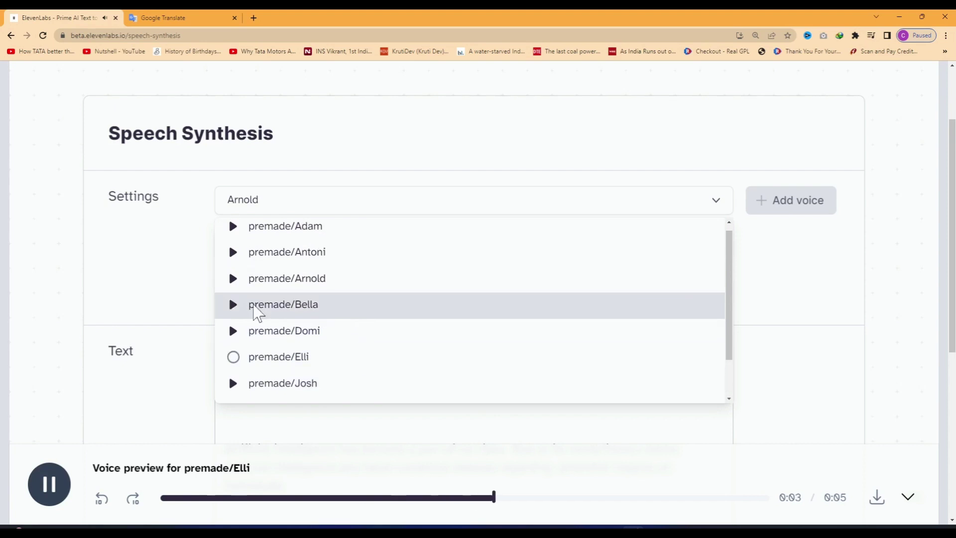
pyautogui.click(234, 288)
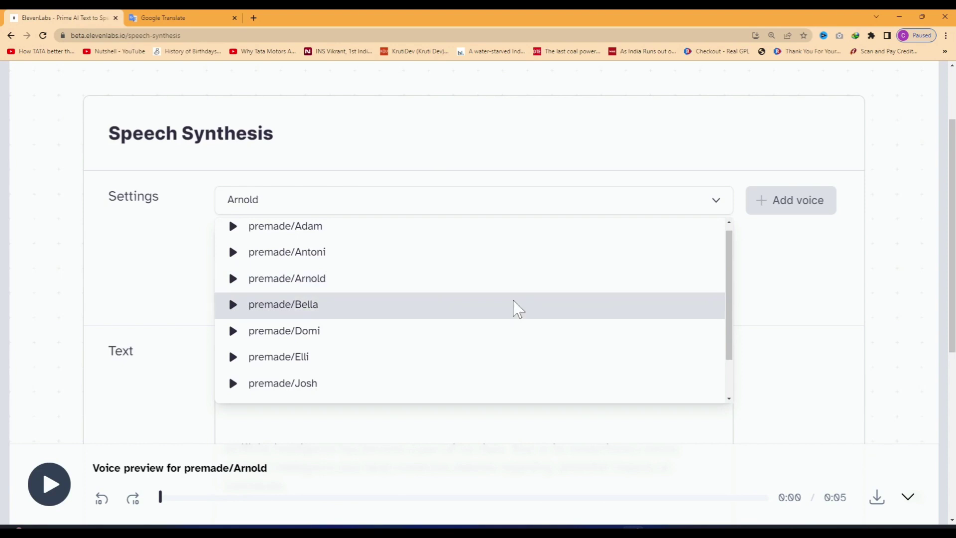
pyautogui.click(747, 289)
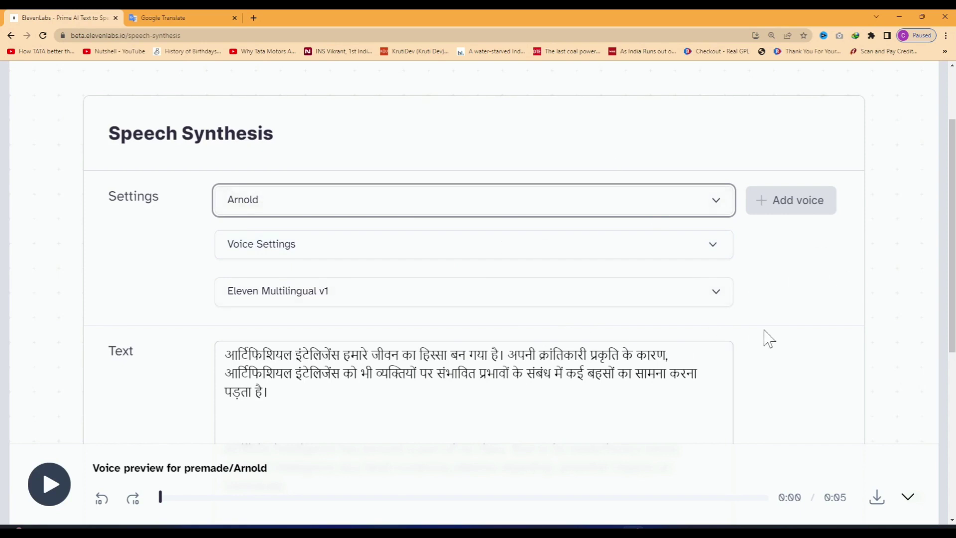
pyautogui.scroll(3, 366, 209)
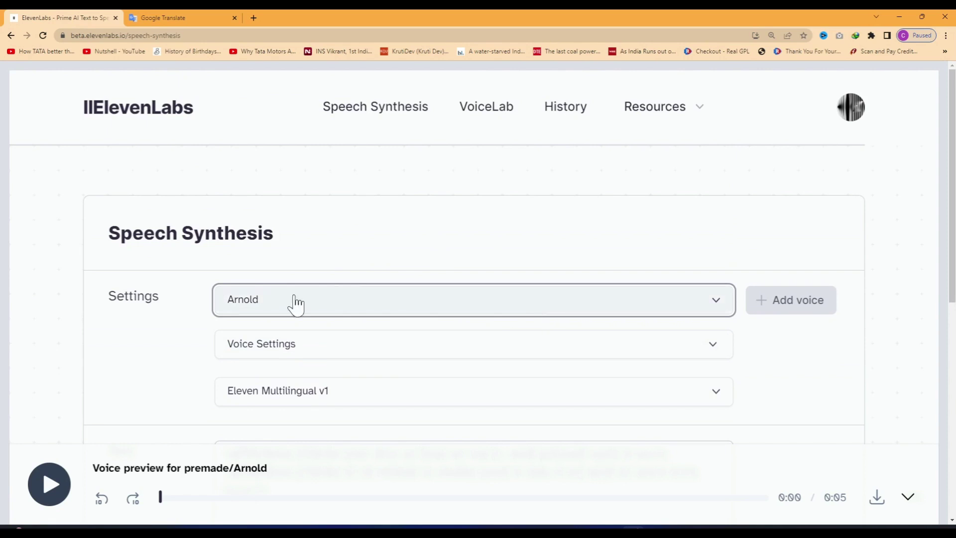
pyautogui.click(556, 313)
pyautogui.scroll(-4, 476, 341)
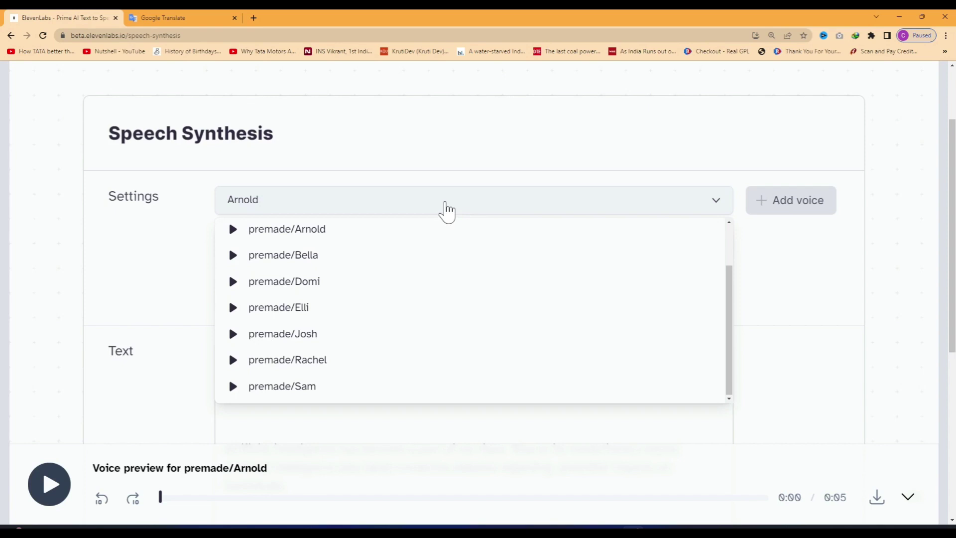
pyautogui.click(446, 212)
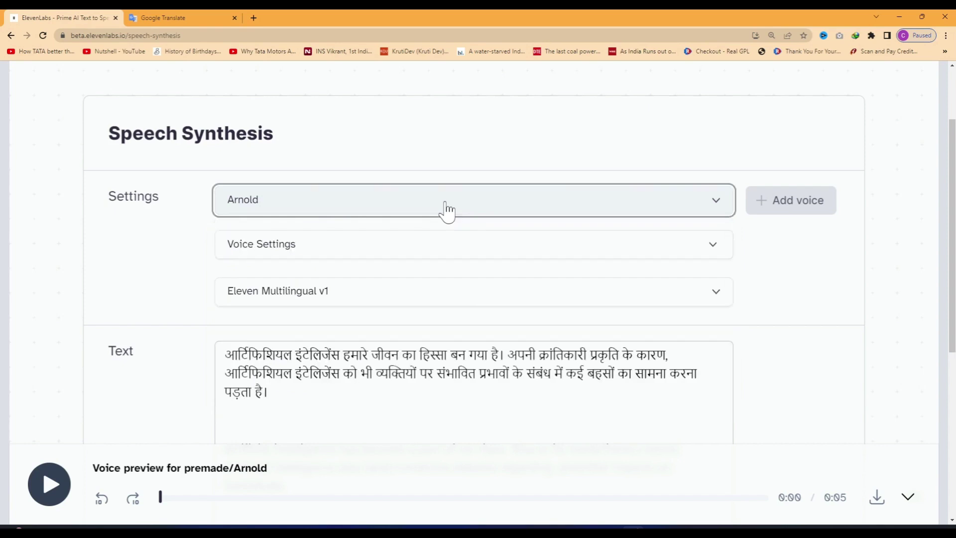
# Step: Expand the voice settings, read the hint on variability, and set Stability slightly below the middle of its range
pyautogui.click(472, 259)
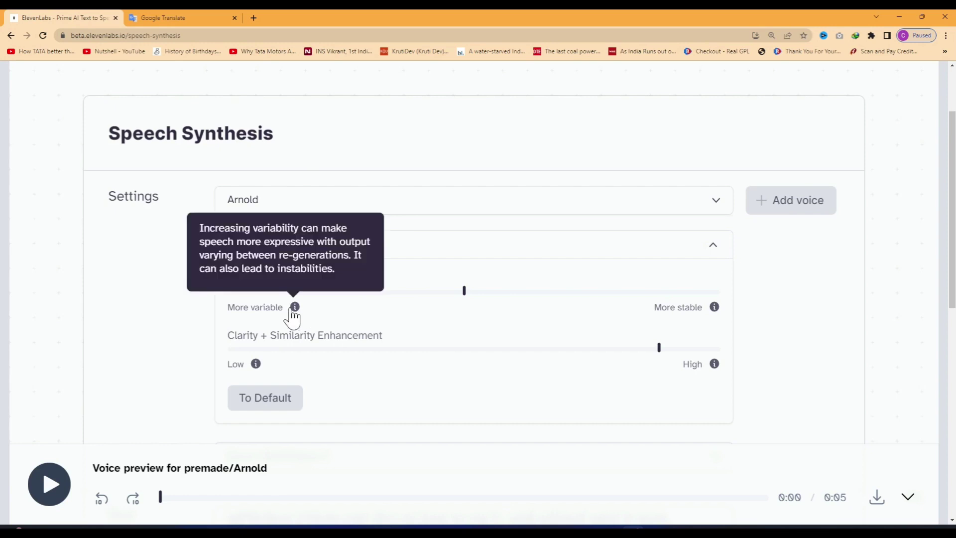
pyautogui.moveTo(296, 308)
pyautogui.click(306, 292)
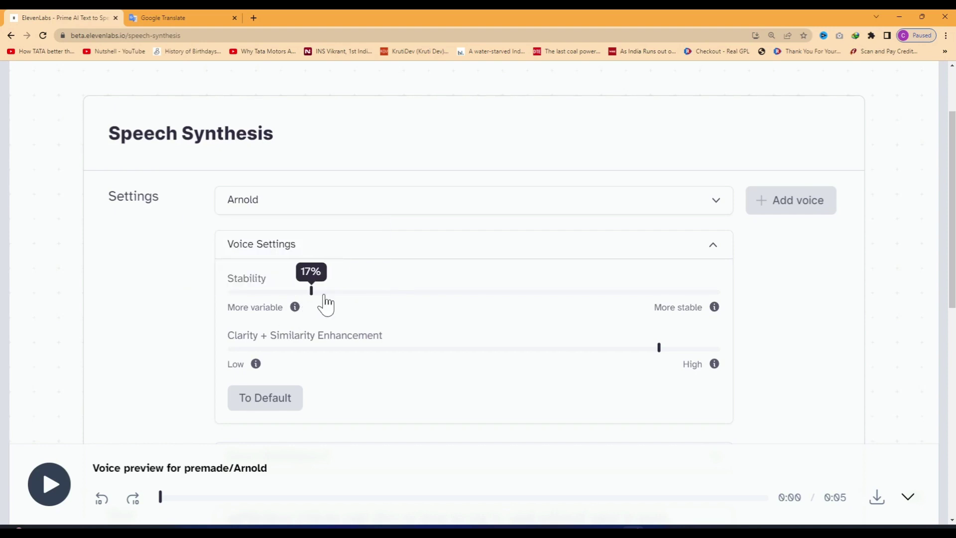
pyautogui.moveTo(308, 294); pyautogui.dragTo(453, 291)
# Step: Read the hint on low clarity, lower Clarity + Similarity Enhancement slightly, and collapse the voice settings
pyautogui.scroll(-1, 600, 286)
pyautogui.scroll(-1, 608, 282)
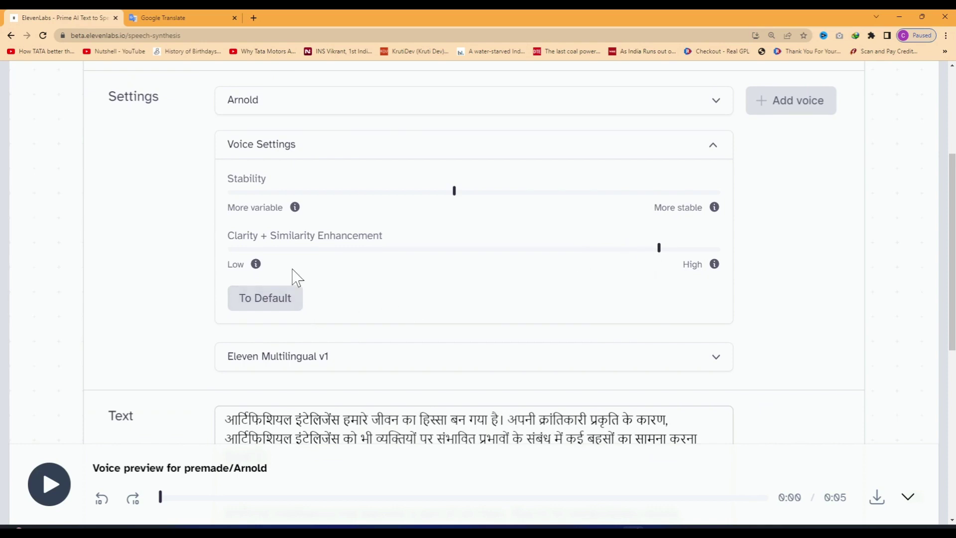
pyautogui.moveTo(256, 271)
pyautogui.moveTo(656, 246)
pyautogui.mouseDown()
pyautogui.moveTo(318, 258)
pyautogui.moveTo(651, 263)
pyautogui.mouseUp()
pyautogui.click(647, 253)
pyautogui.click(487, 154)
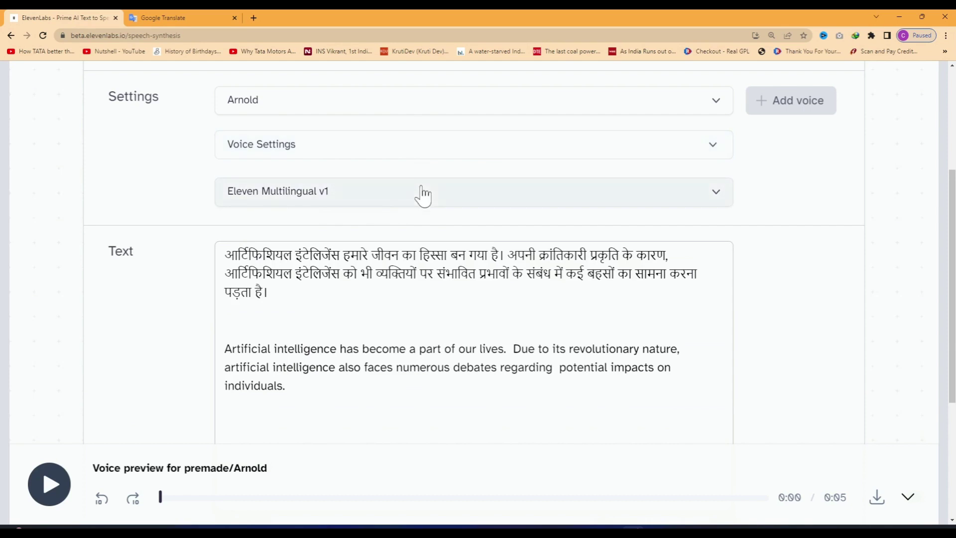
# Step: Highlight the Hindi paragraph and, separately, the English paragraph in the speech text
pyautogui.moveTo(274, 296); pyautogui.dragTo(221, 255)
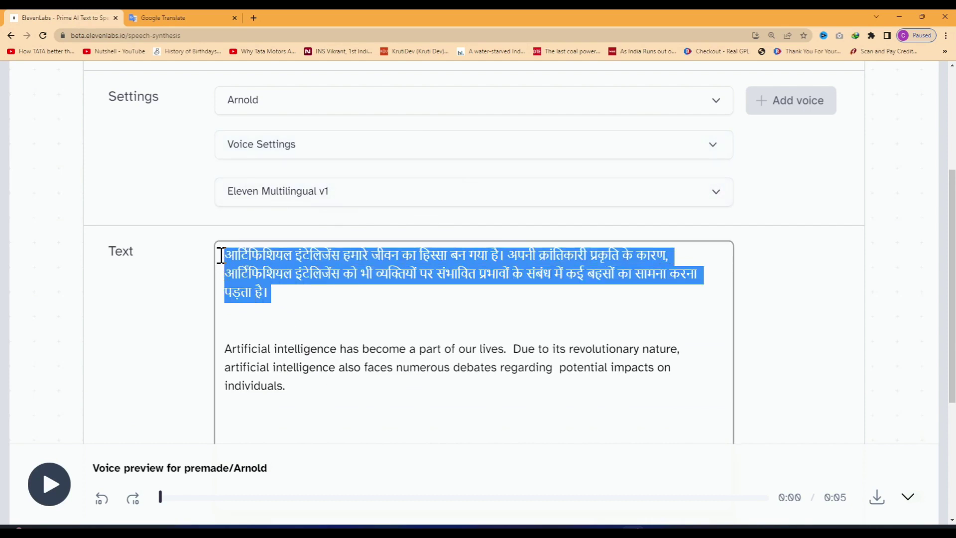
pyautogui.click(273, 298)
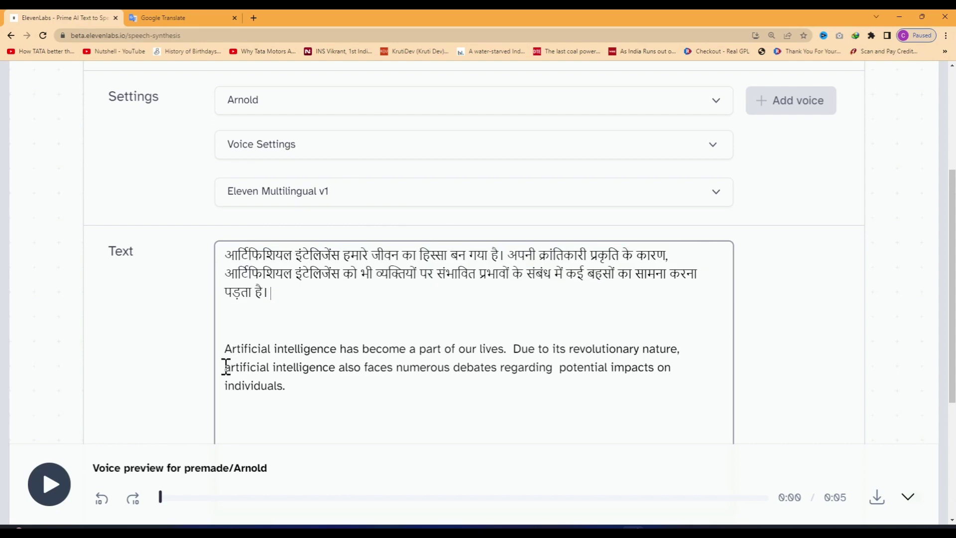
pyautogui.moveTo(291, 389); pyautogui.dragTo(222, 348)
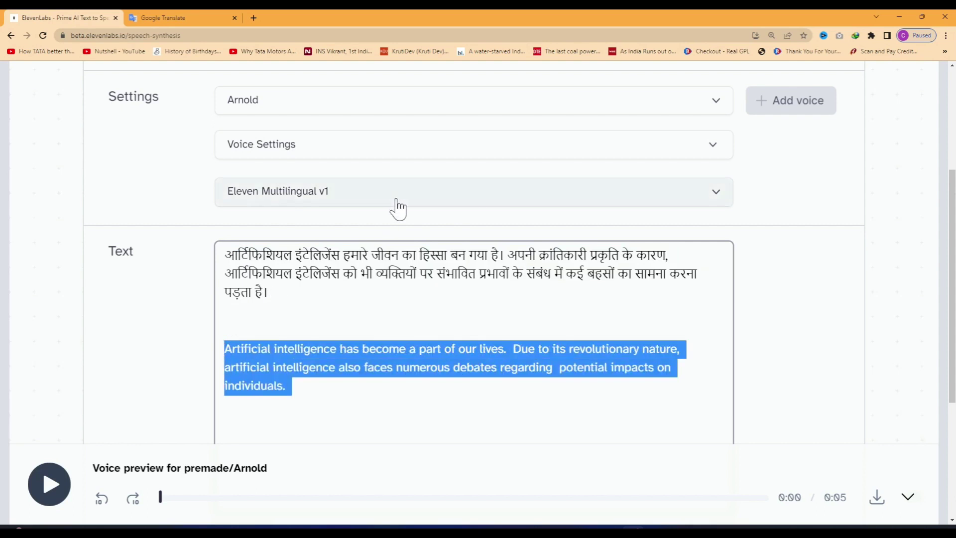
# Step: Review the available speech models and their supported languages, keeping Eleven Multilingual v1 selected
pyautogui.click(495, 195)
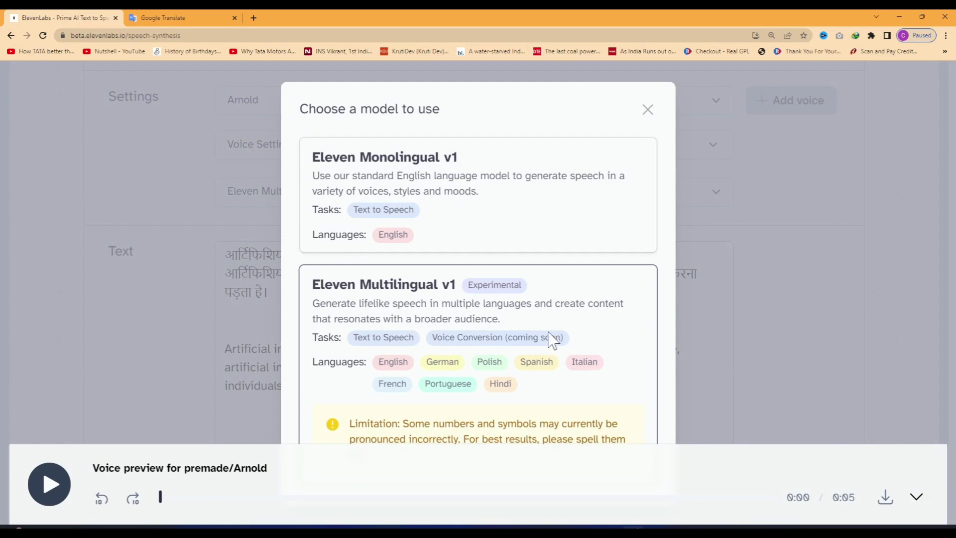
pyautogui.hotkey('ctrl', '-')
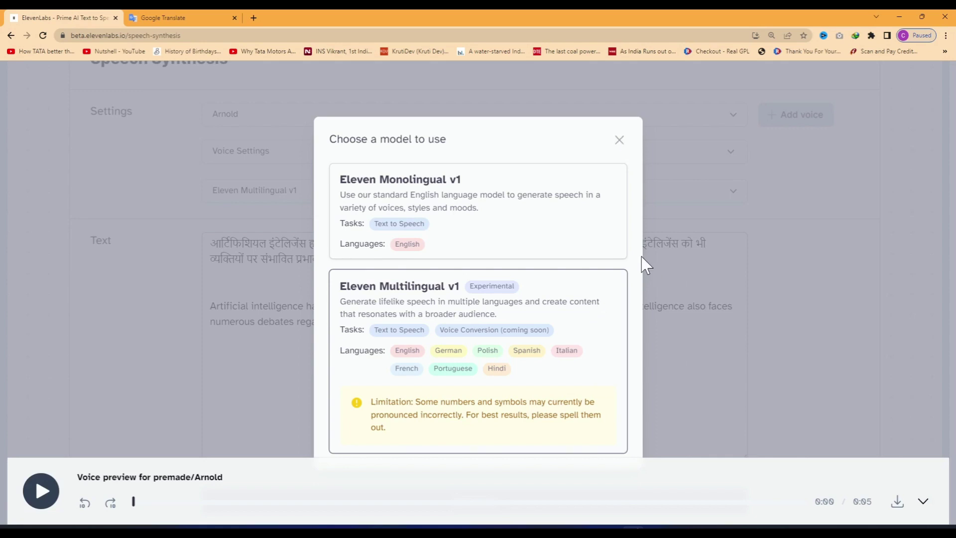
pyautogui.click(620, 140)
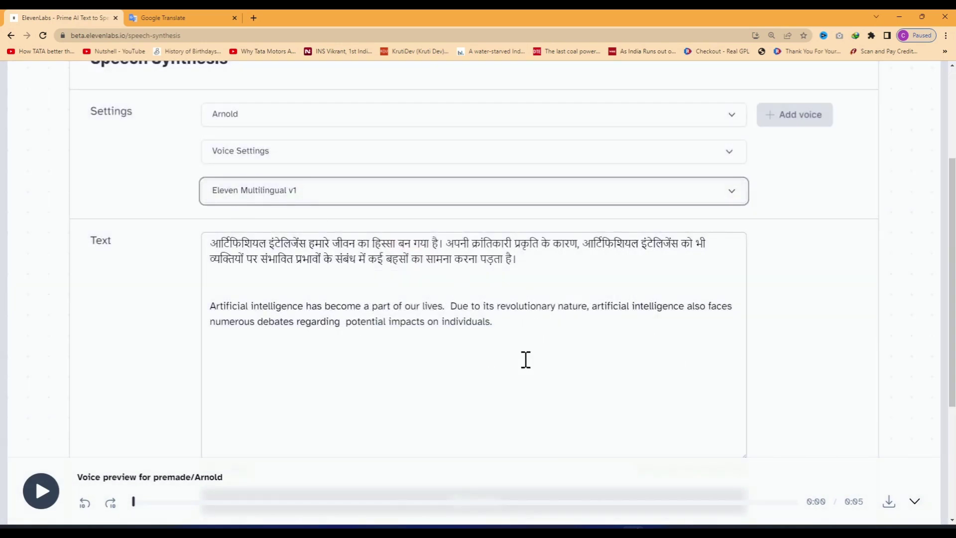
# Step: Check the text's character count and remaining quota, and open the account's subscription page
pyautogui.scroll(-4, 342, 298)
pyautogui.click(341, 299)
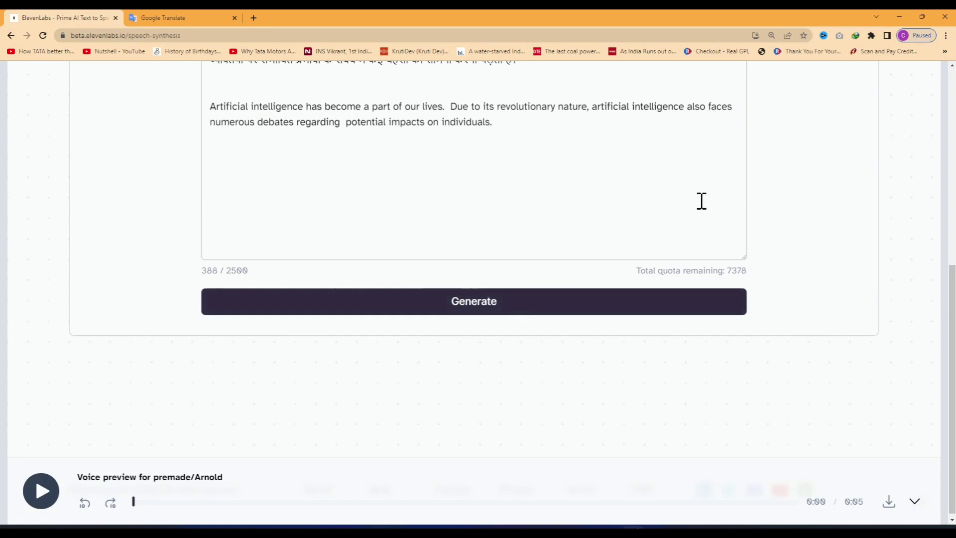
pyautogui.scroll(7, 765, 230)
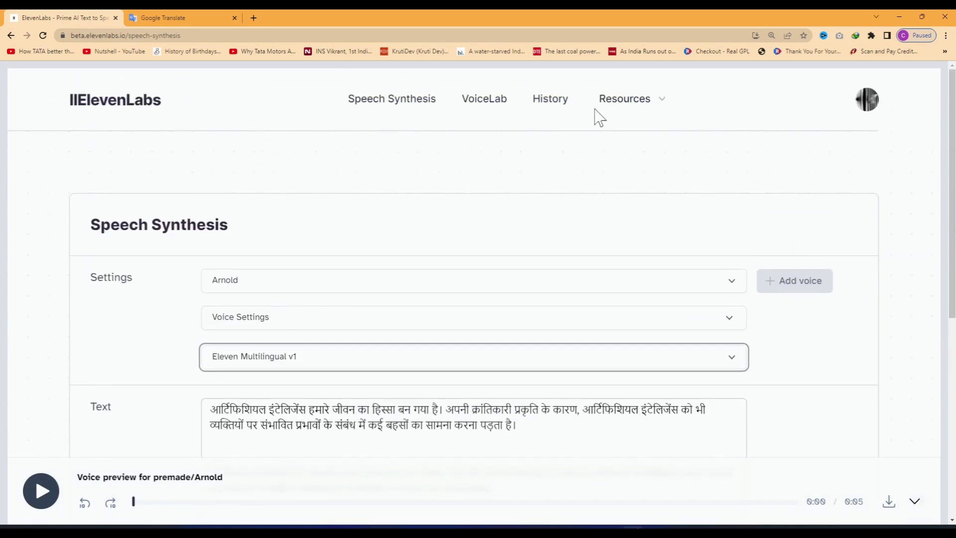
pyautogui.click(864, 102)
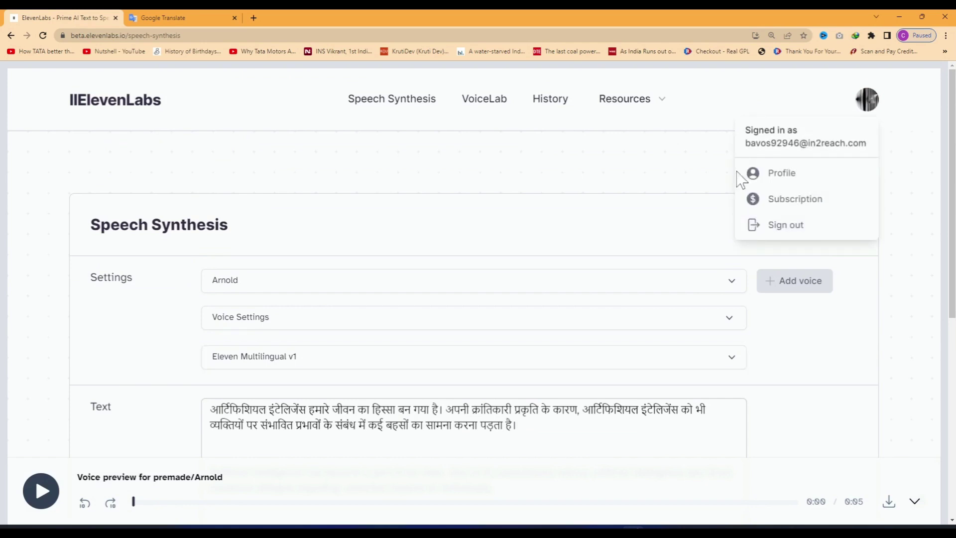
pyautogui.click(791, 203)
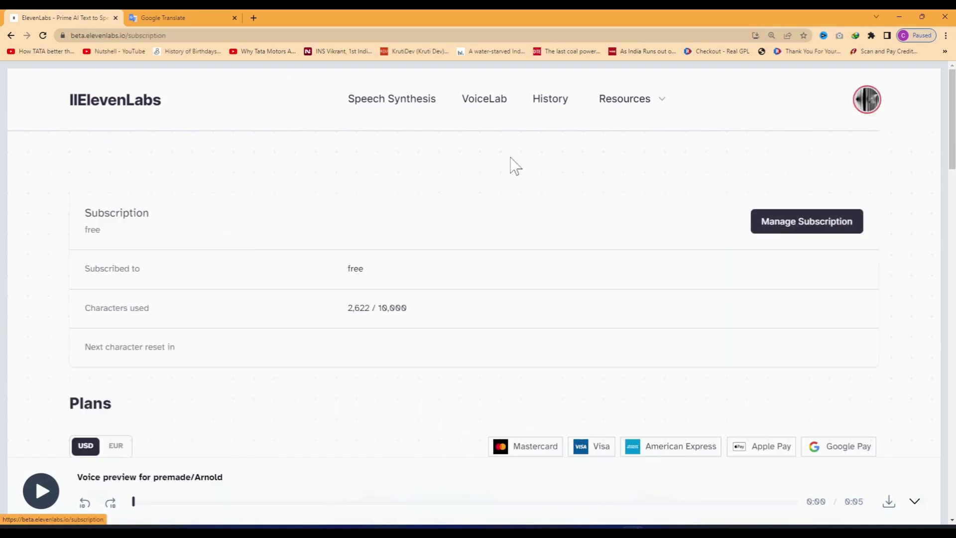
# Step: Compare the prices and included features of the subscription plans, and highlight the Free plan's monthly character allowance
pyautogui.scroll(-3, 553, 269)
pyautogui.scroll(-1, 390, 259)
pyautogui.scroll(-4, 435, 292)
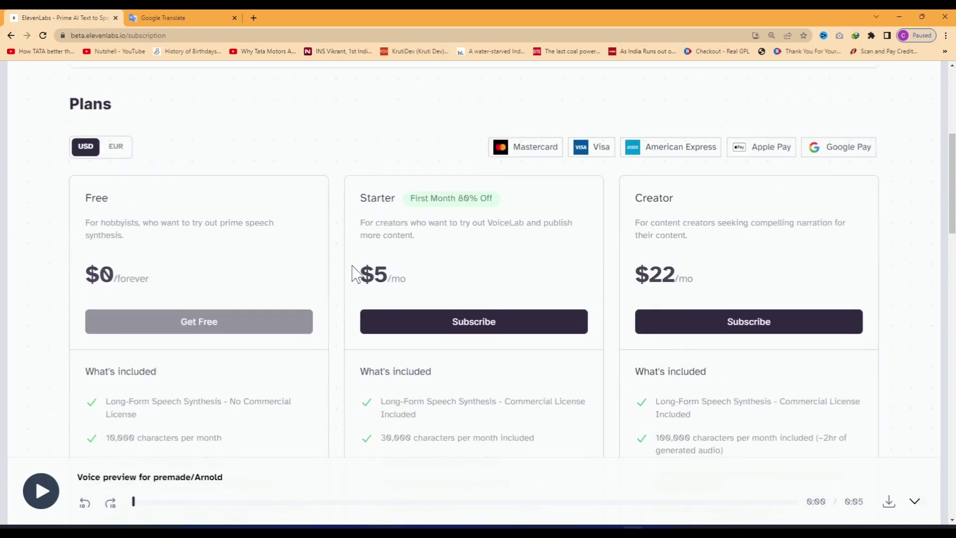
pyautogui.scroll(-1, 204, 244)
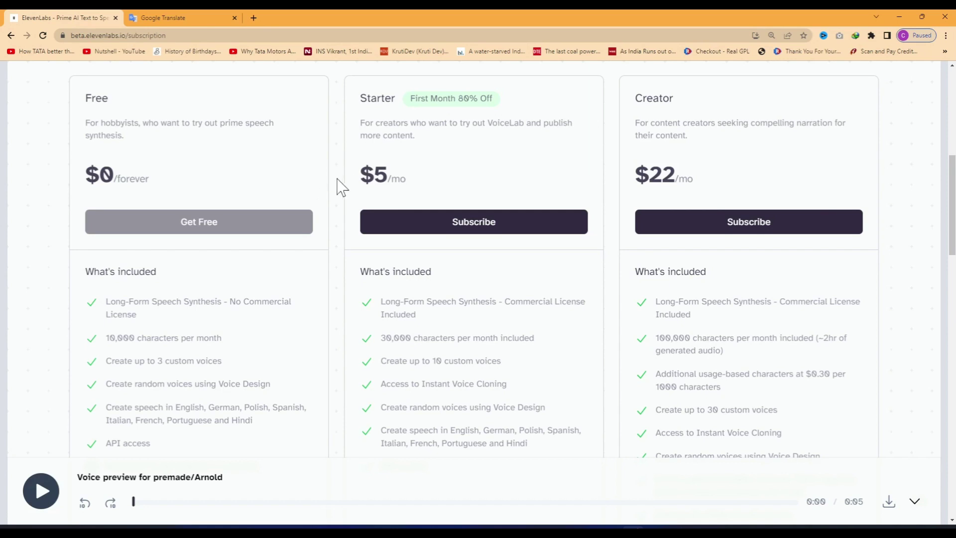
pyautogui.scroll(-1, 342, 187)
pyautogui.scroll(2, 295, 184)
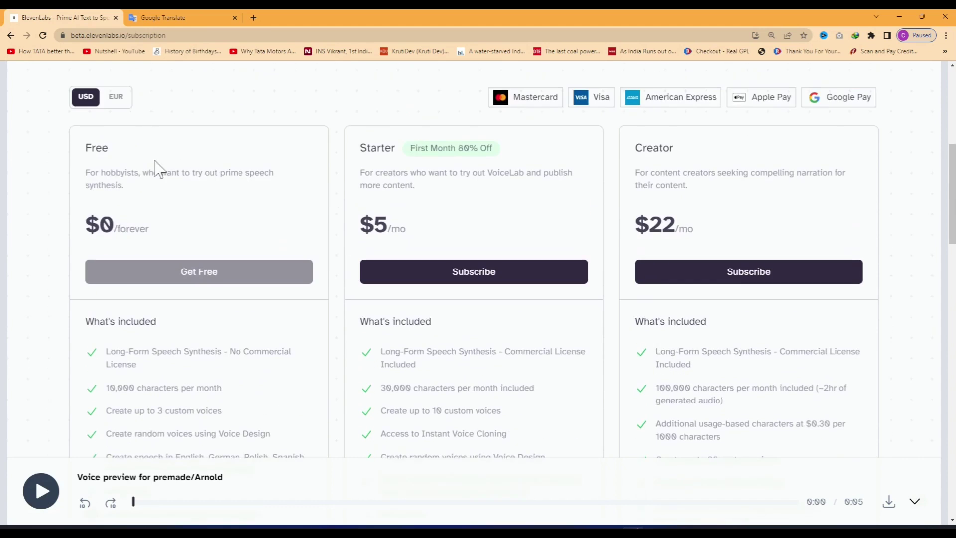
pyautogui.scroll(-1, 305, 194)
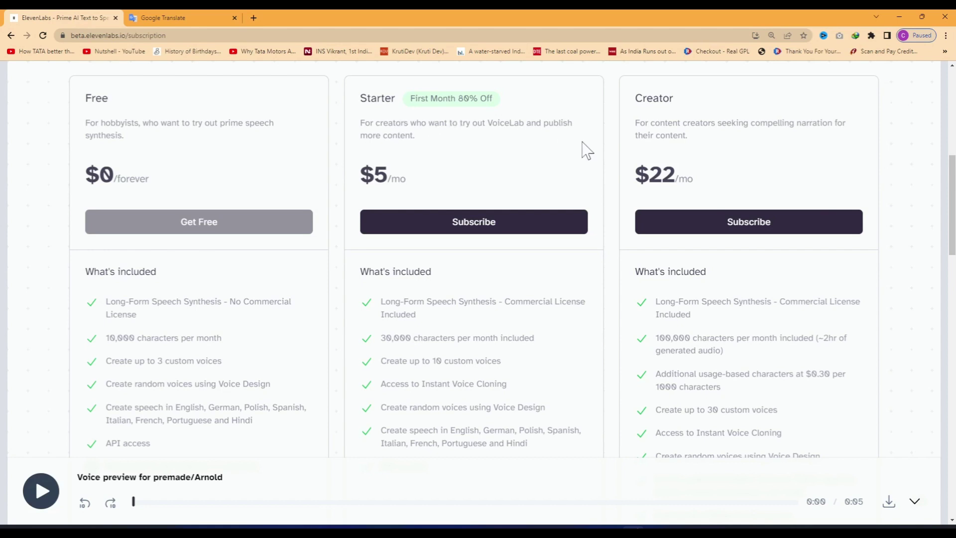
pyautogui.scroll(-4, 623, 179)
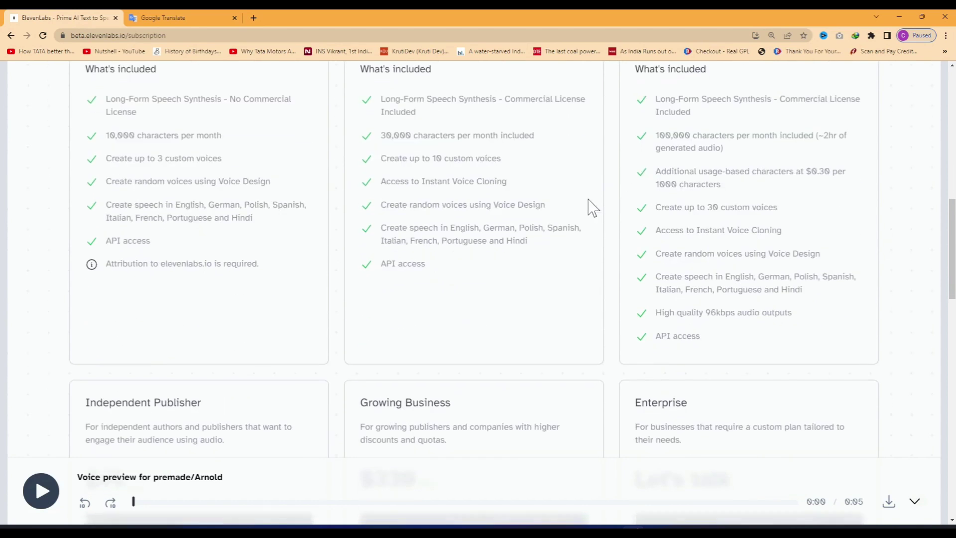
pyautogui.scroll(-7, 593, 207)
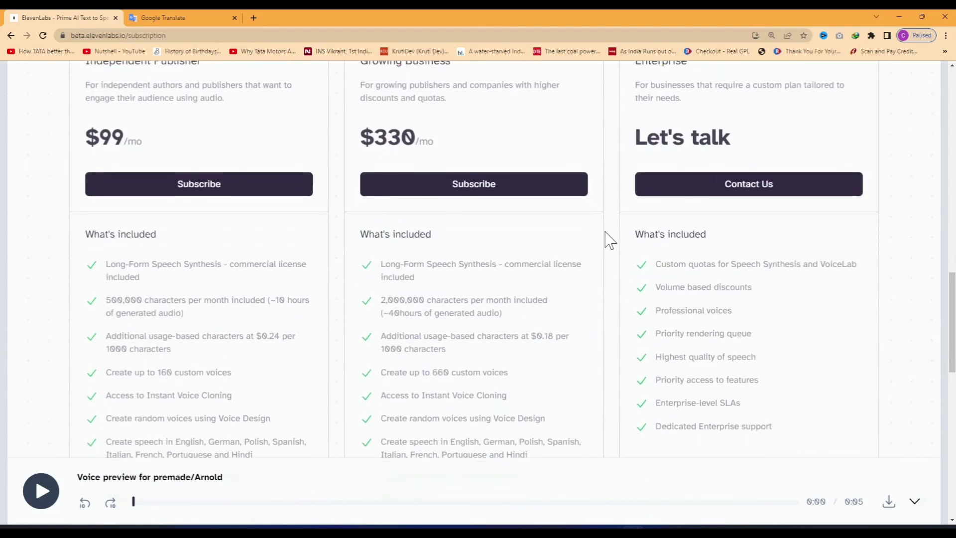
pyautogui.scroll(9, 602, 239)
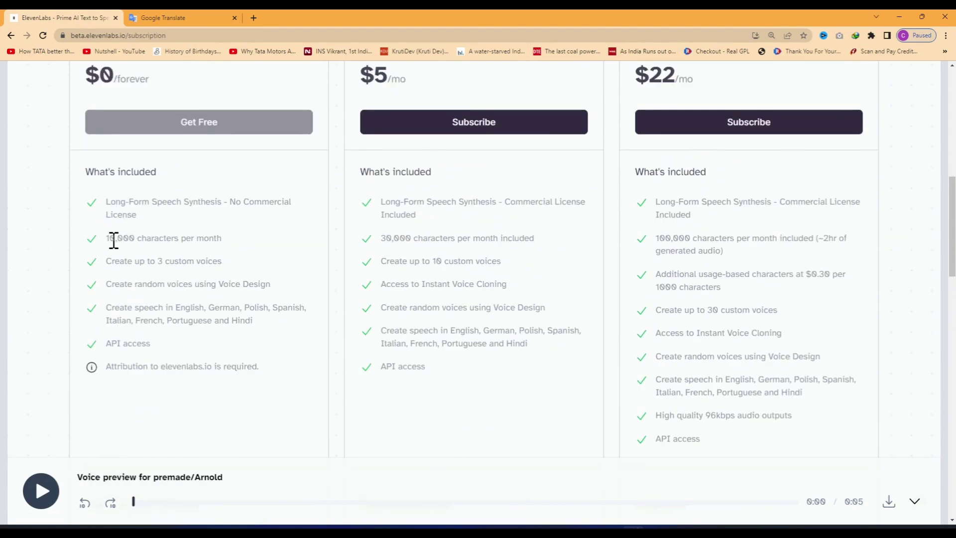
pyautogui.scroll(1, 213, 267)
pyautogui.moveTo(107, 287); pyautogui.dragTo(227, 295)
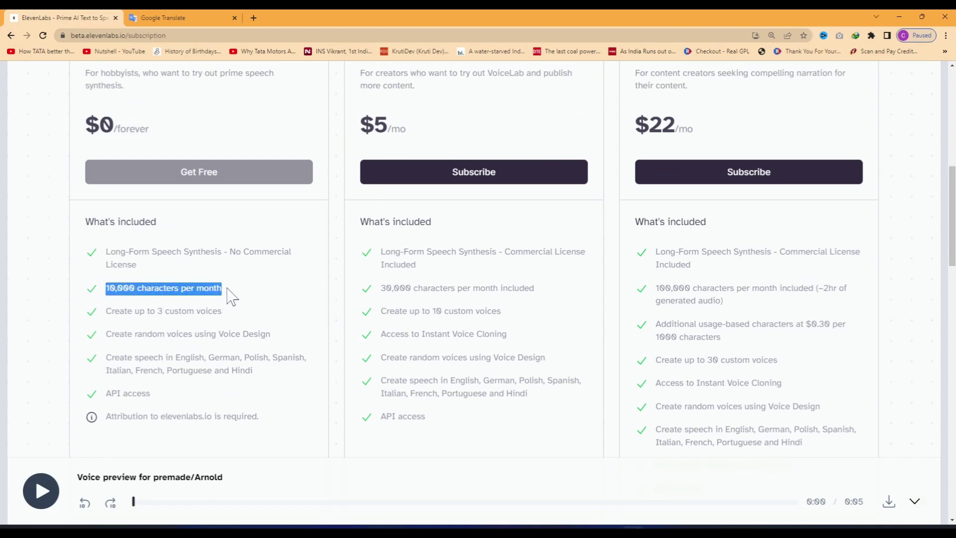
# Step: Review the Free plan's remaining features, highlighting its API access and the elevenlabs.io attribution requirement
pyautogui.click(262, 297)
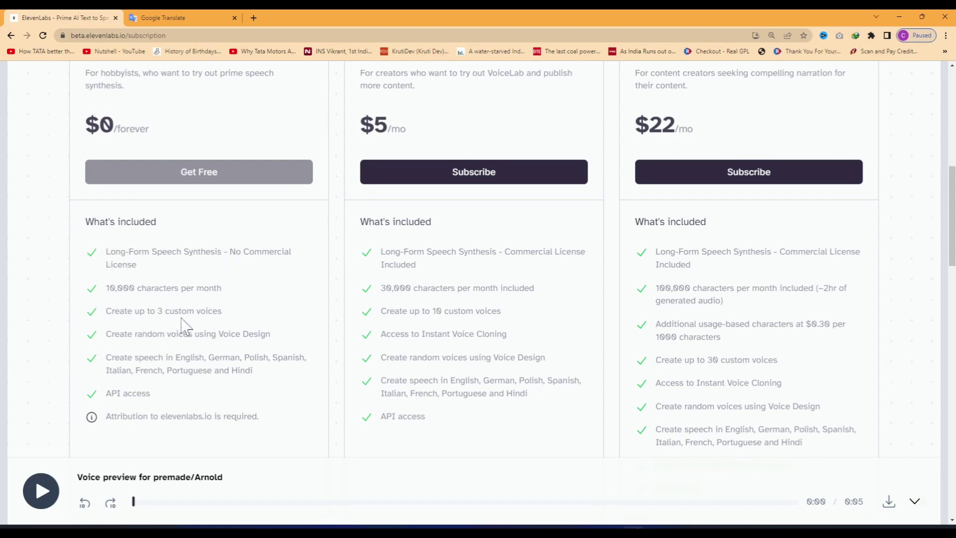
pyautogui.scroll(-1, 222, 307)
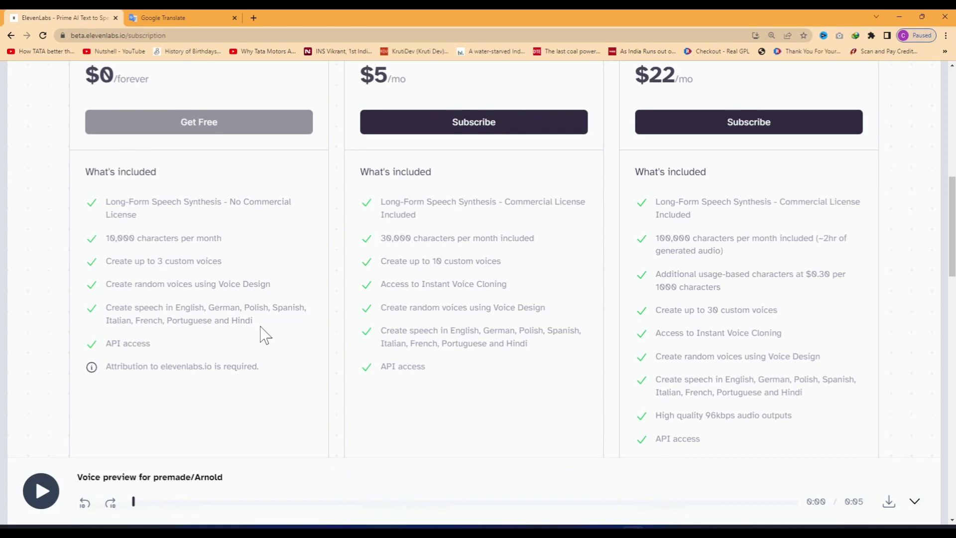
pyautogui.moveTo(106, 343); pyautogui.dragTo(147, 342)
pyautogui.click(165, 358)
pyautogui.moveTo(105, 367); pyautogui.dragTo(256, 369)
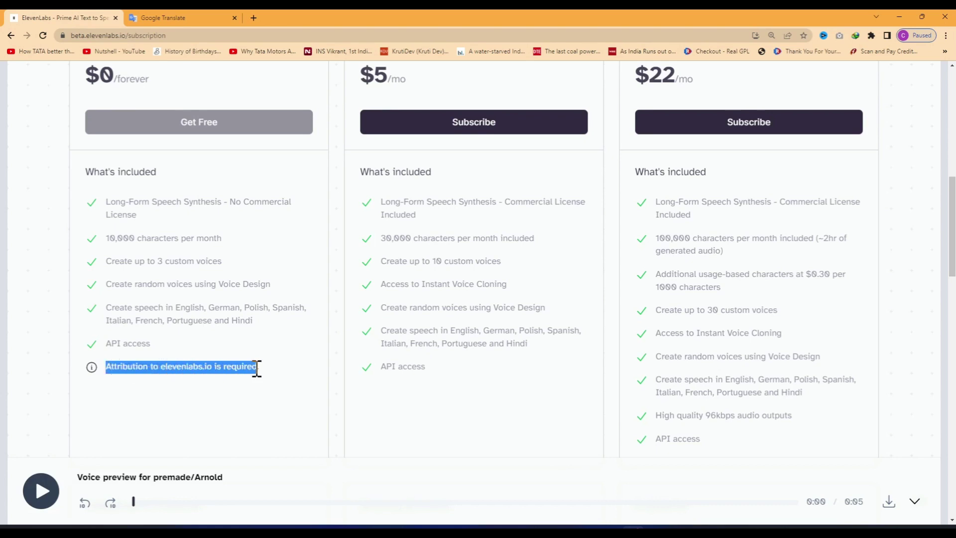
pyautogui.click(149, 377)
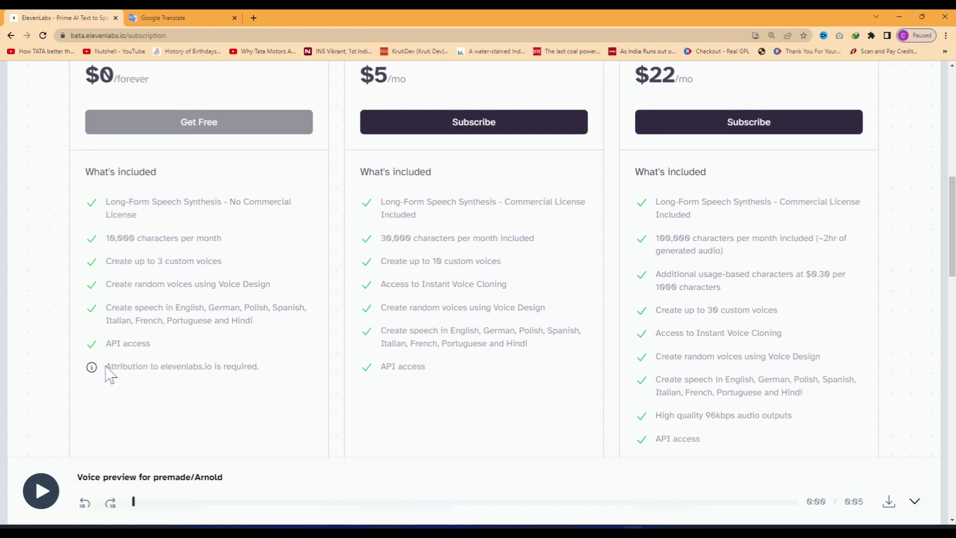
pyautogui.moveTo(106, 367); pyautogui.dragTo(259, 366)
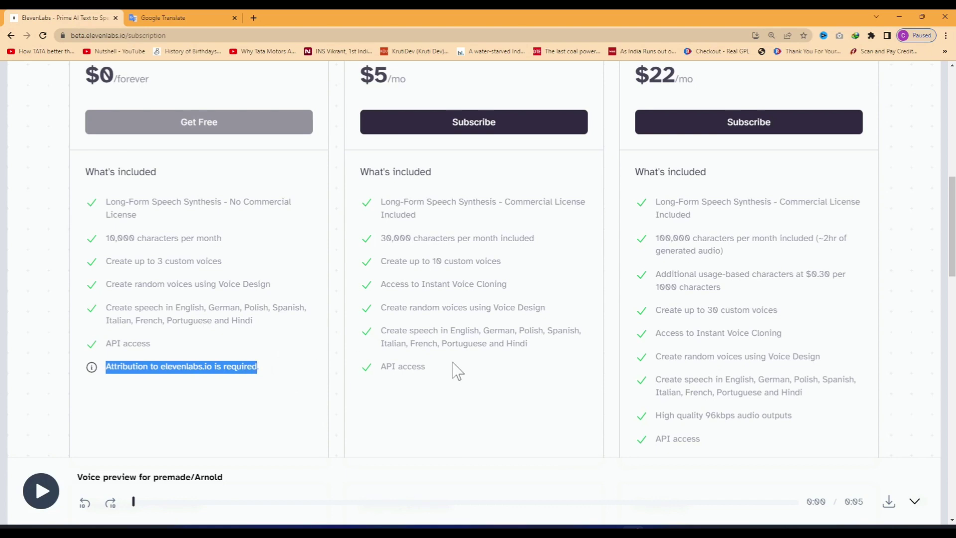
# Step: Highlight the $5 plan's 30,000-character monthly allowance and its access to Instant Voice Cloning
pyautogui.scroll(2, 457, 371)
pyautogui.scroll(-1, 506, 325)
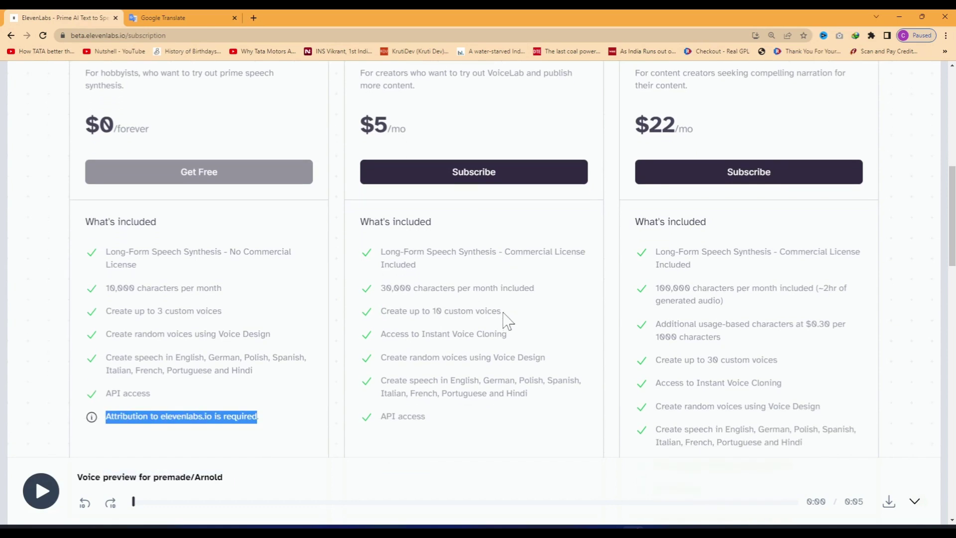
pyautogui.doubleClick(411, 289)
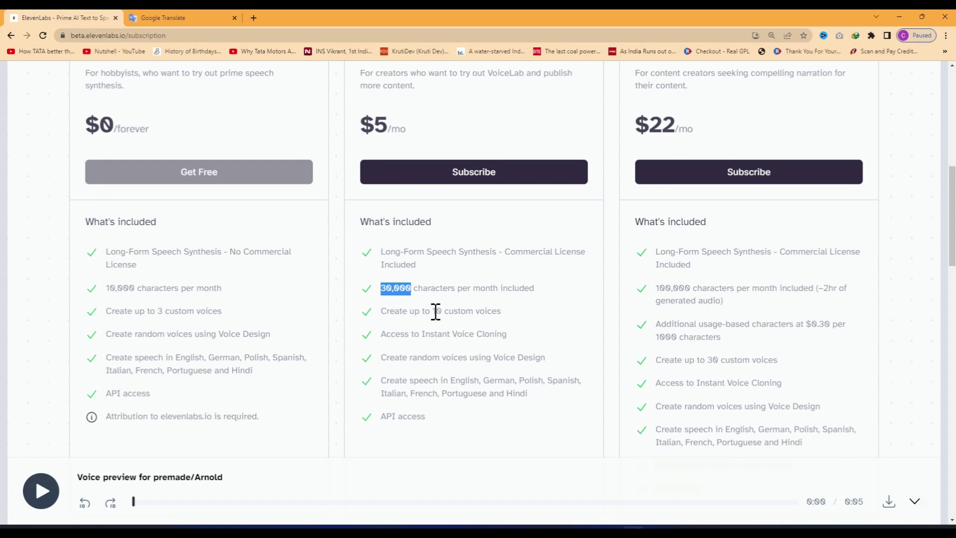
pyautogui.scroll(-1, 427, 357)
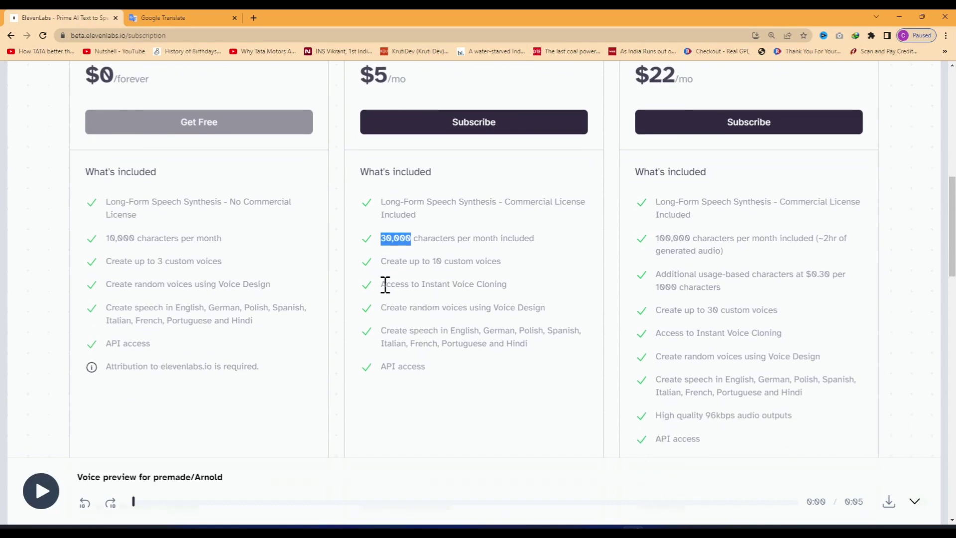
pyautogui.moveTo(380, 285)
pyautogui.mouseDown()
pyautogui.moveTo(483, 284)
pyautogui.moveTo(512, 295)
pyautogui.mouseUp()
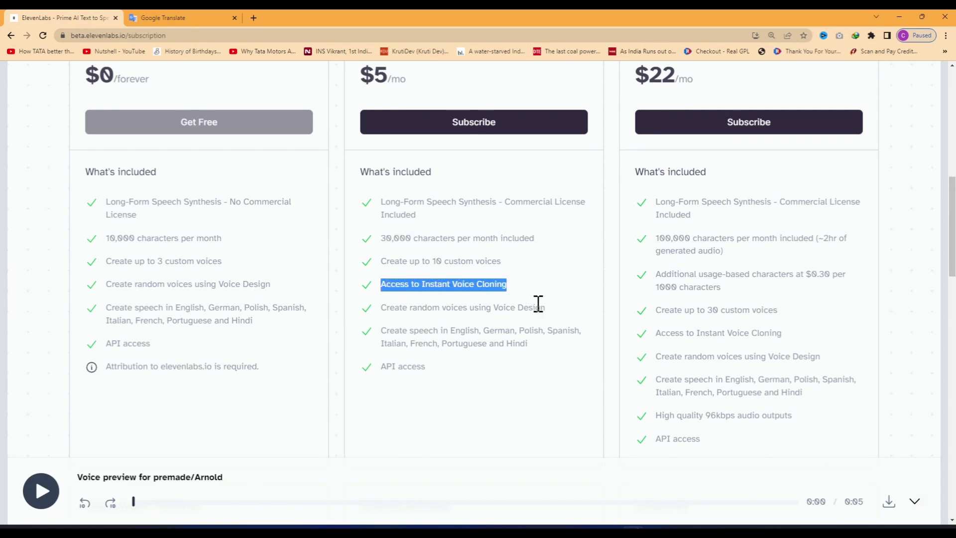
# Step: Open VoiceLab and review the Voice Design and Instant Voice Cloning descriptions and the Your Voices section
pyautogui.scroll(5, 565, 333)
pyautogui.scroll(5, 561, 331)
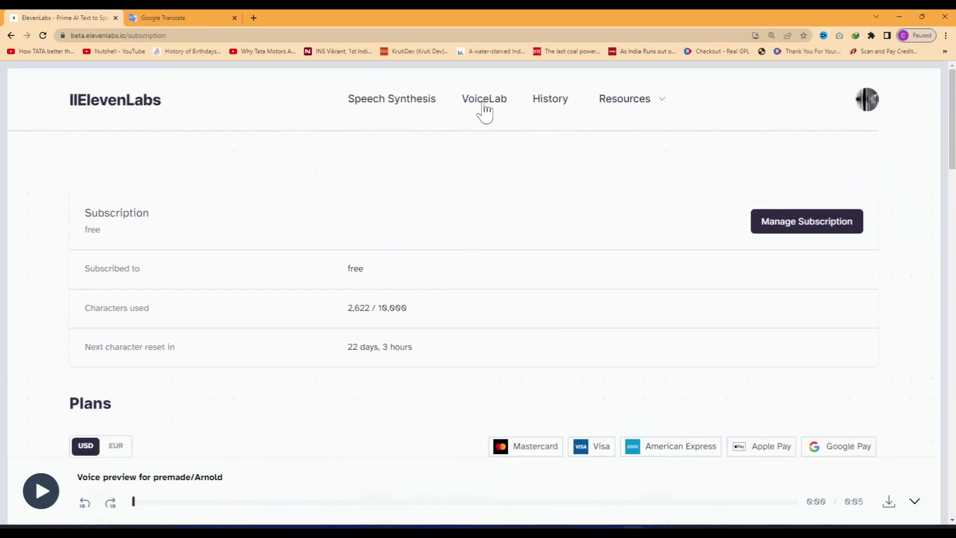
pyautogui.click(486, 109)
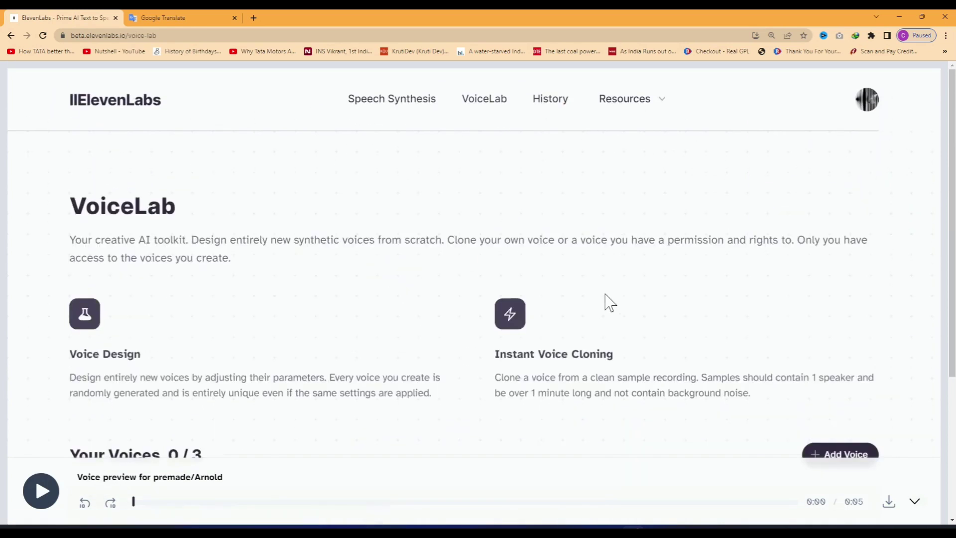
pyautogui.scroll(-1, 588, 289)
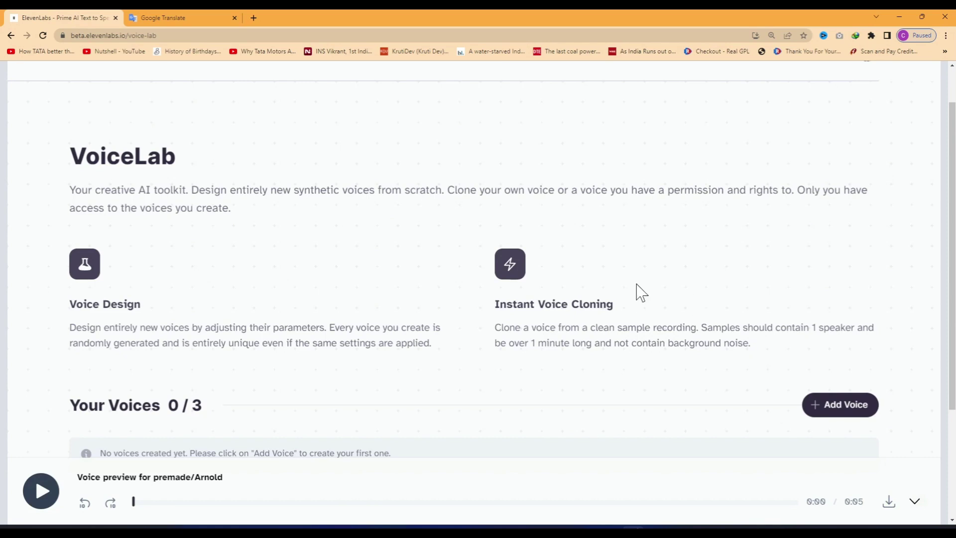
pyautogui.scroll(1, 637, 292)
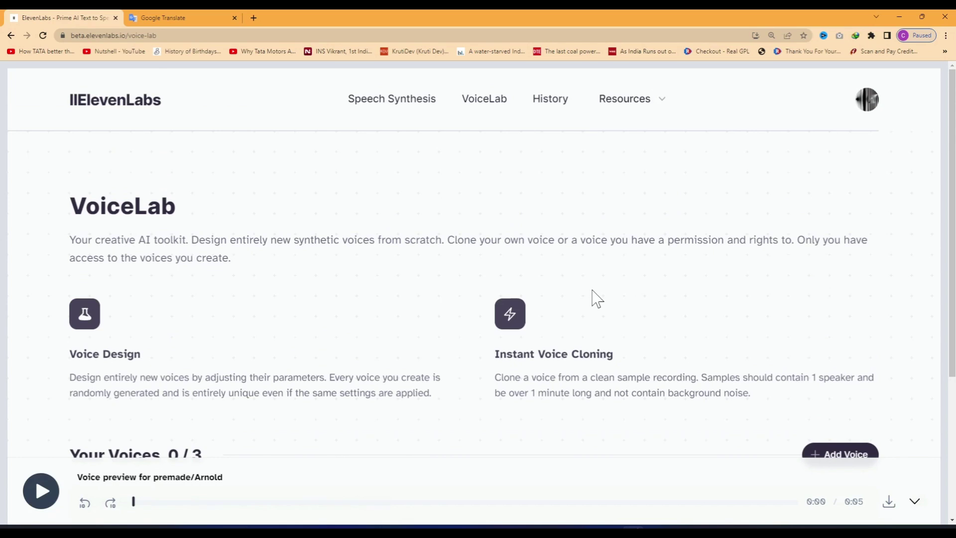
pyautogui.scroll(-2, 597, 299)
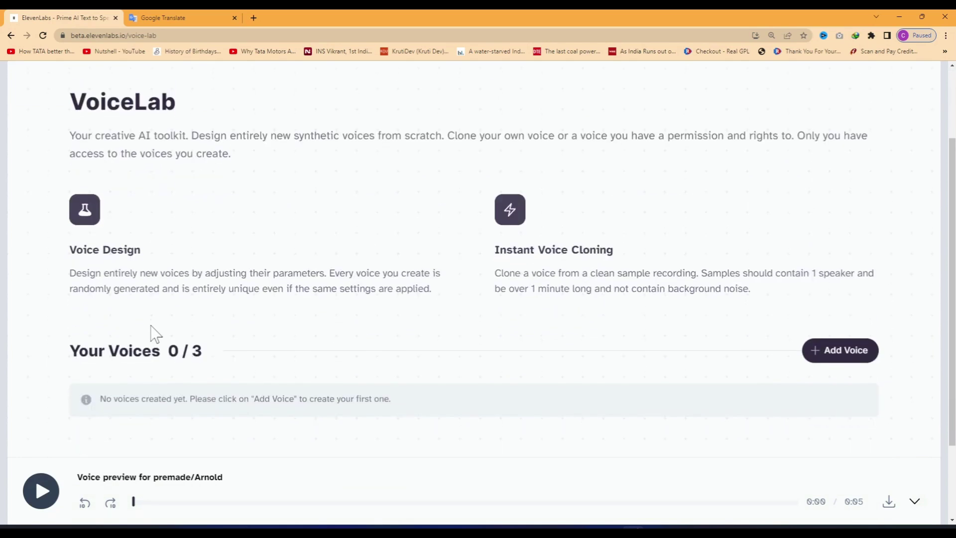
pyautogui.scroll(-1, 151, 327)
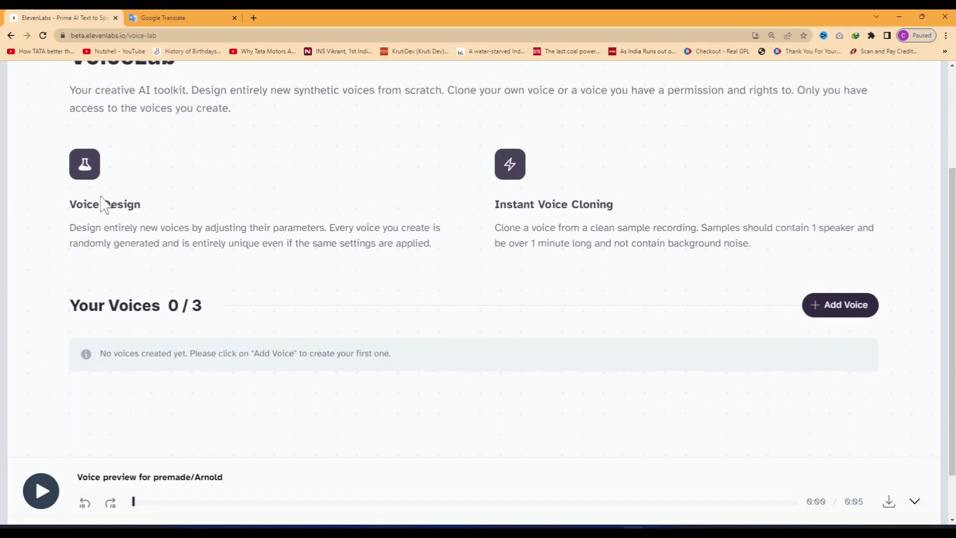
pyautogui.scroll(2, 175, 259)
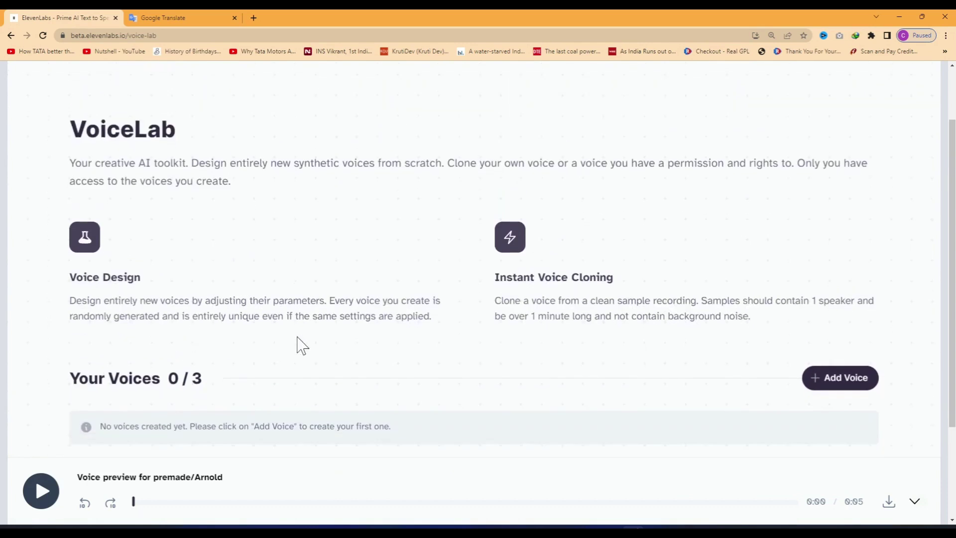
pyautogui.scroll(-2, 301, 345)
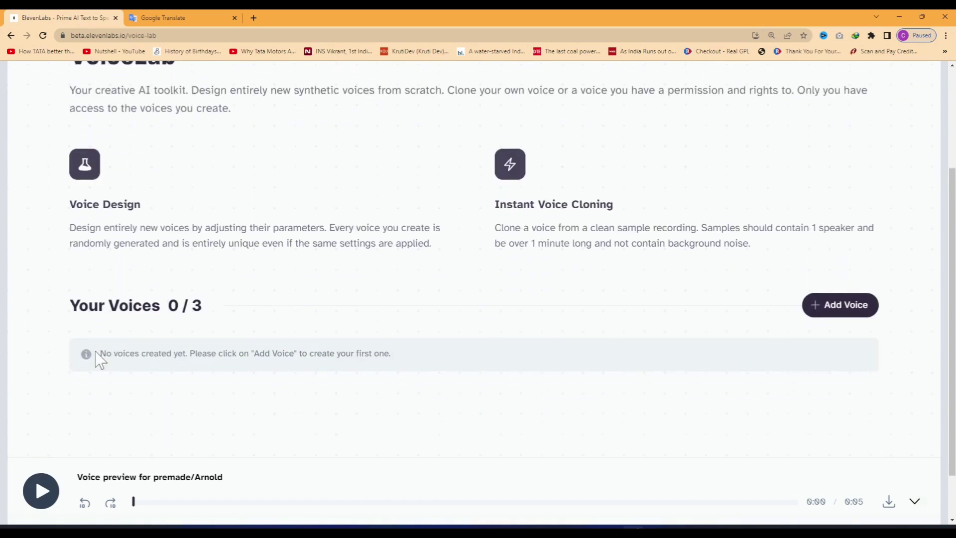
pyautogui.moveTo(103, 352); pyautogui.dragTo(425, 369)
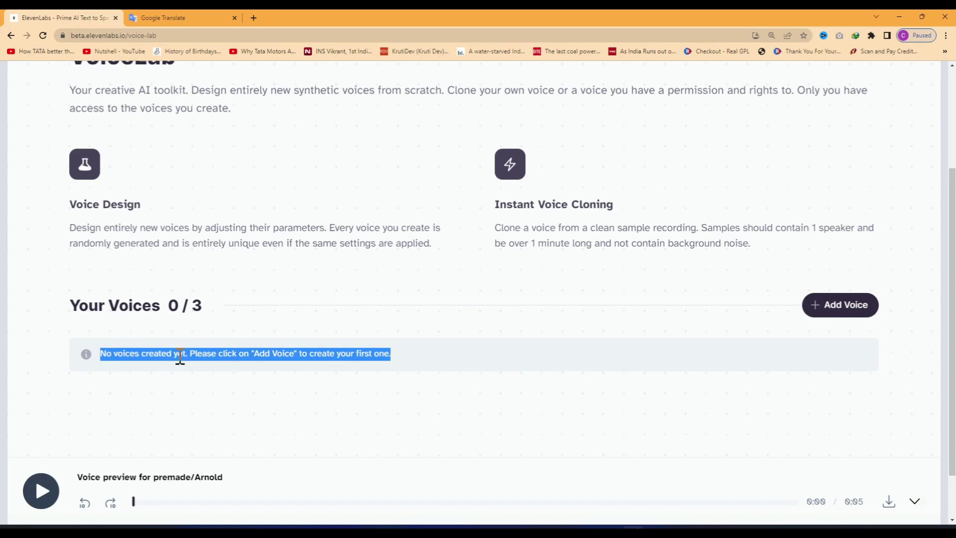
pyautogui.click(242, 379)
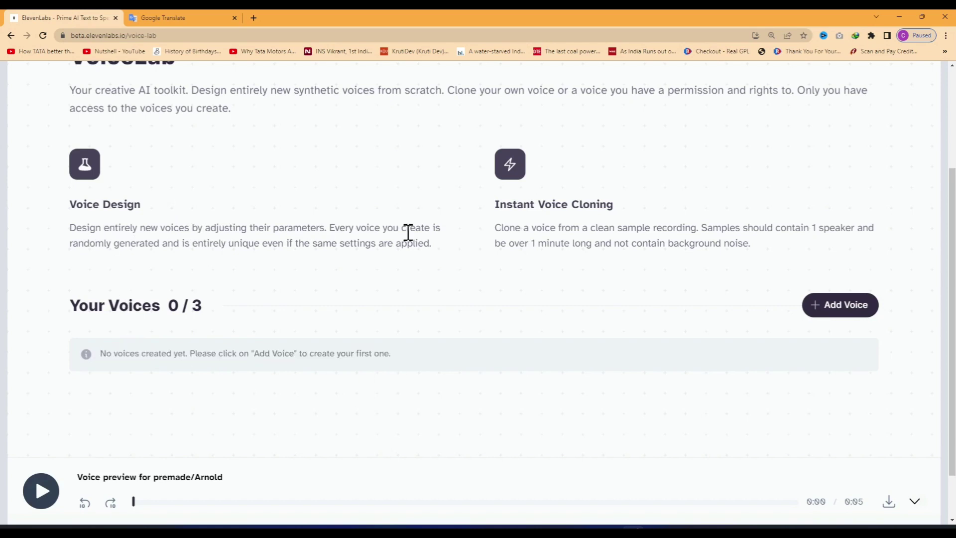
# Step: Add a voice with Voice Design, setting its gender to Male, age to Middle Aged and accent to Indian
pyautogui.click(833, 310)
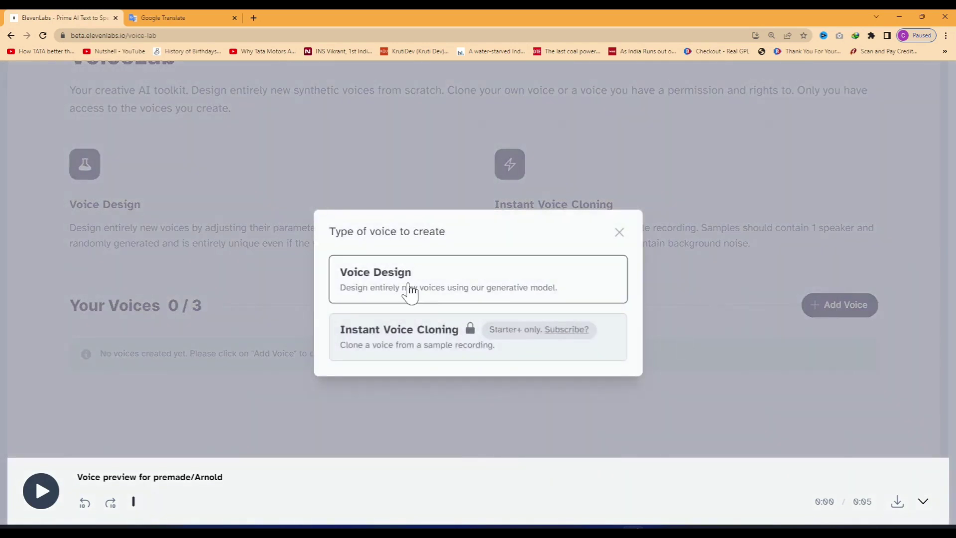
pyautogui.click(475, 295)
pyautogui.click(615, 154)
pyautogui.click(351, 202)
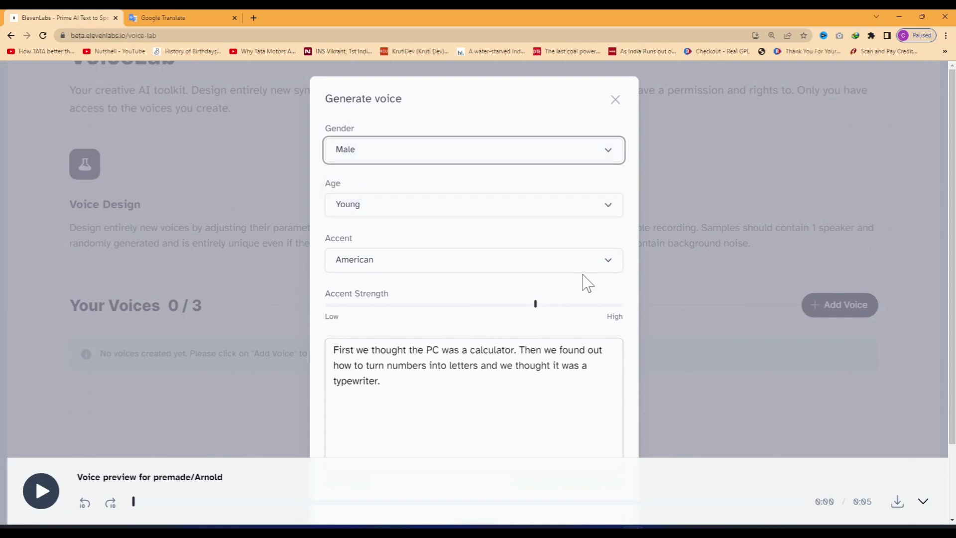
pyautogui.click(611, 209)
pyautogui.click(398, 255)
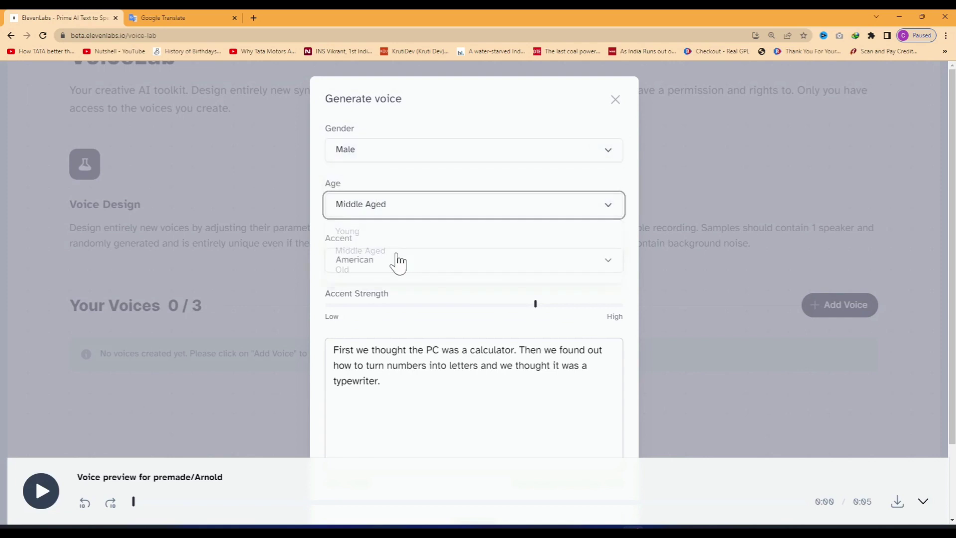
pyautogui.click(589, 261)
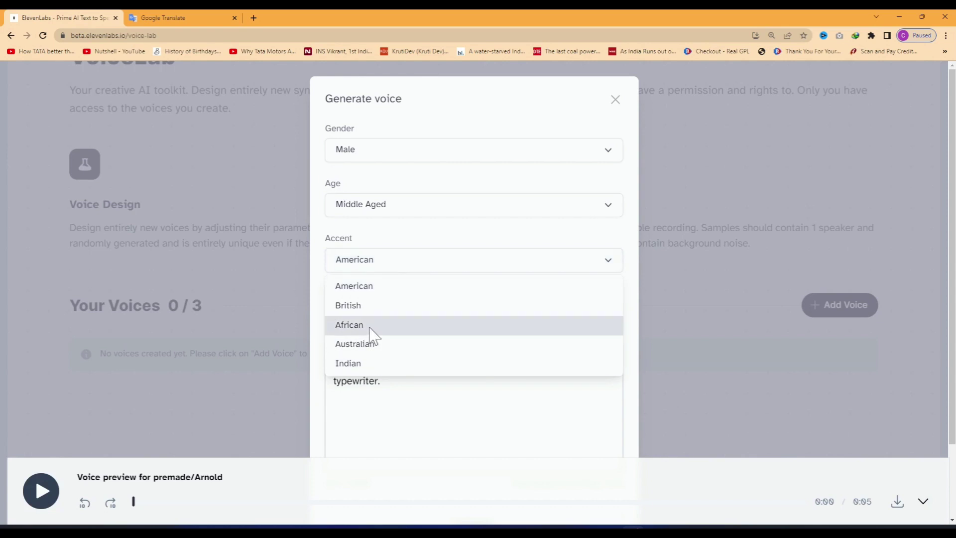
pyautogui.click(371, 370)
# Step: Reduce the page zoom to 110%, collapse the audio player and generate a sample of the designed voice from the default text
pyautogui.scroll(-2, 578, 370)
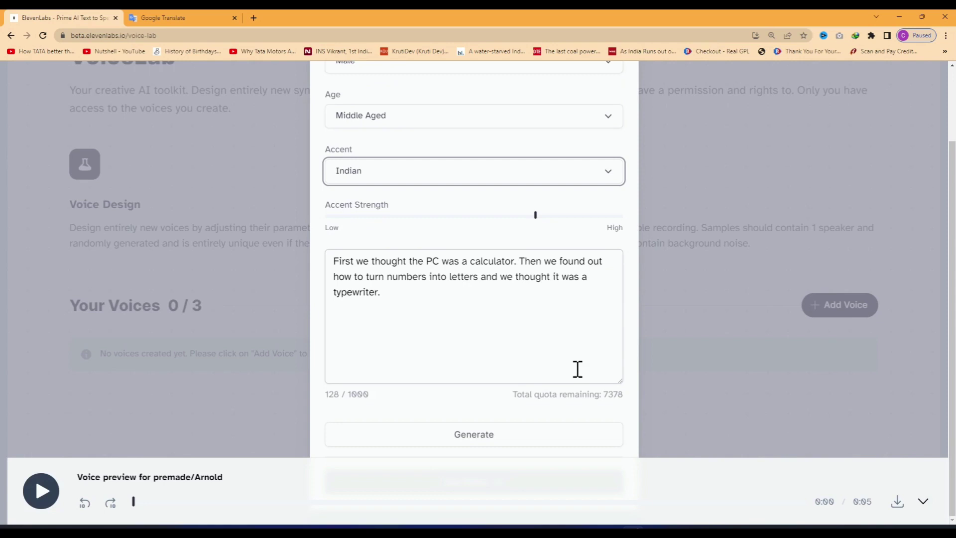
pyautogui.scroll(1, 542, 359)
pyautogui.scroll(-1, 512, 451)
pyautogui.hotkey('ctrl', '-')
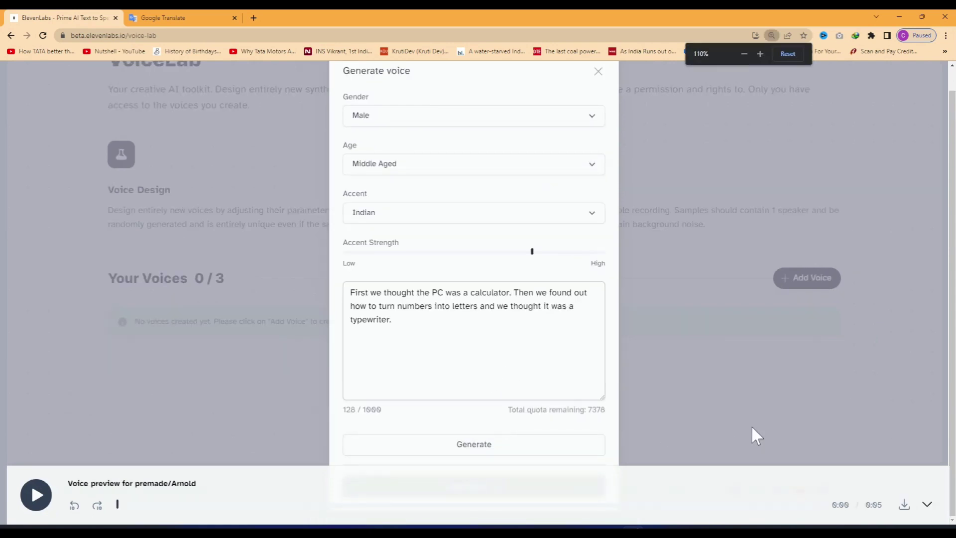
pyautogui.click(928, 504)
pyautogui.click(465, 447)
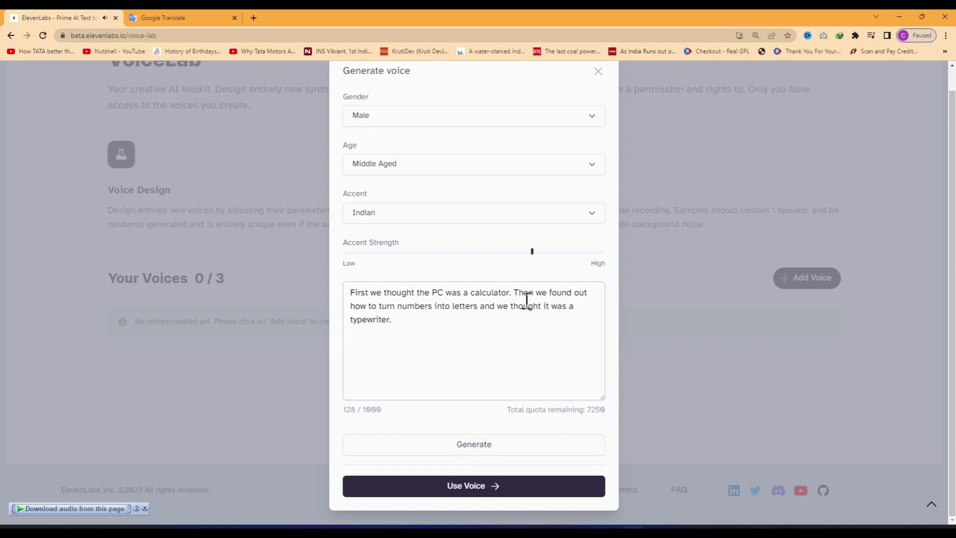
pyautogui.click(145, 508)
# Step: Raise the accent strength in two small increments, regenerating the voice sample after each one
pyautogui.moveTo(532, 253)
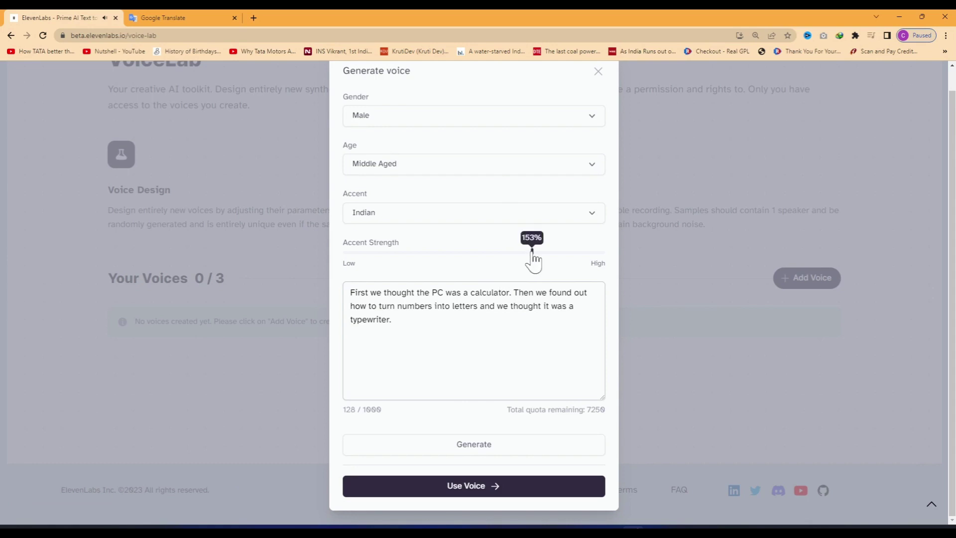
pyautogui.moveTo(533, 253); pyautogui.dragTo(549, 252)
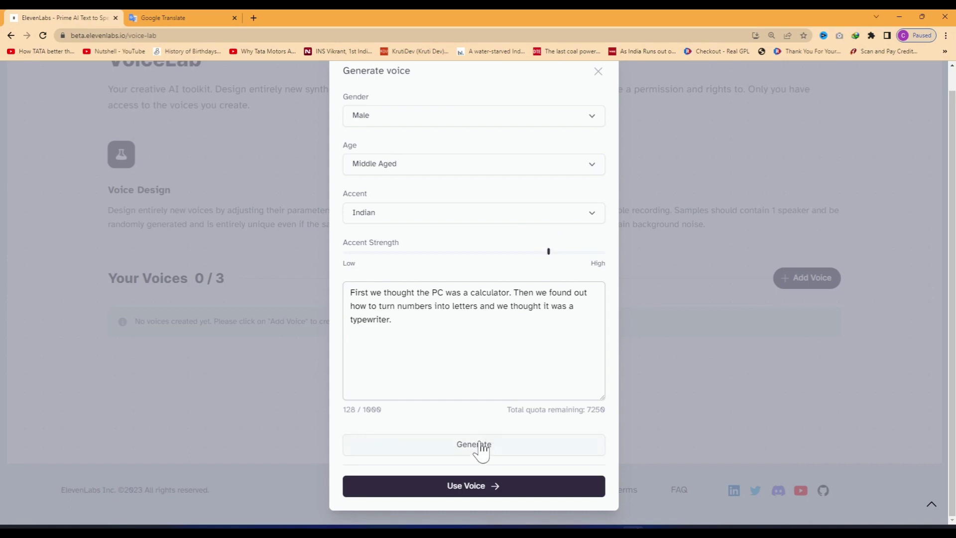
pyautogui.click(481, 450)
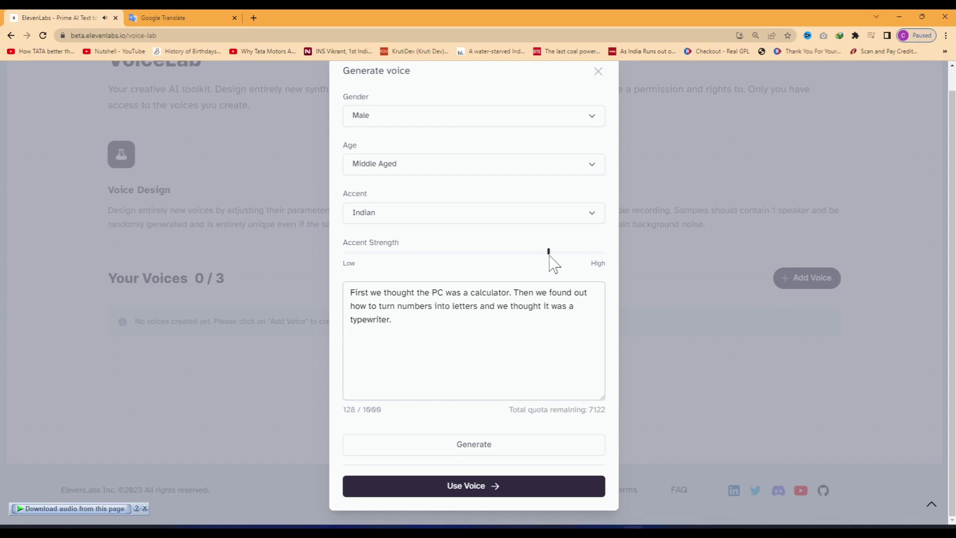
pyautogui.moveTo(550, 259)
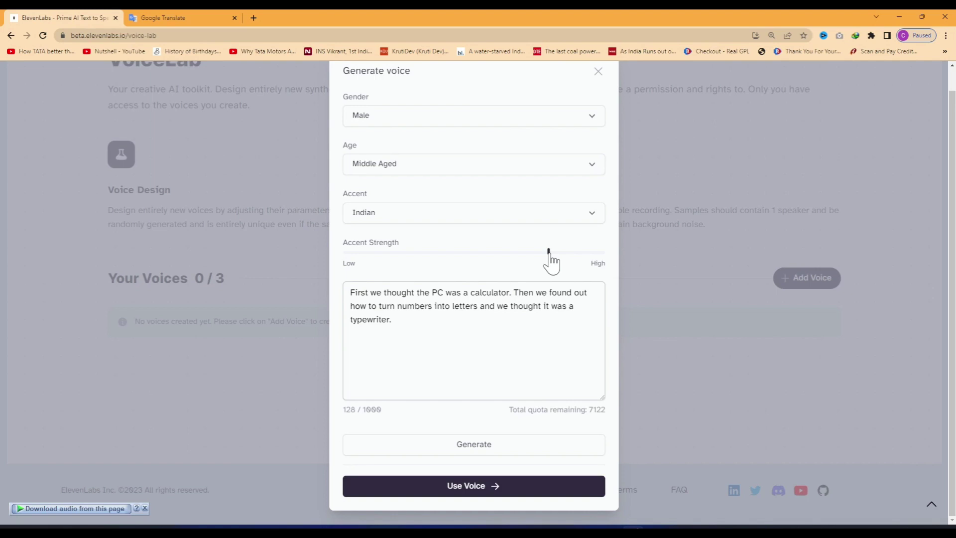
pyautogui.moveTo(550, 260); pyautogui.dragTo(567, 260)
pyautogui.click(496, 446)
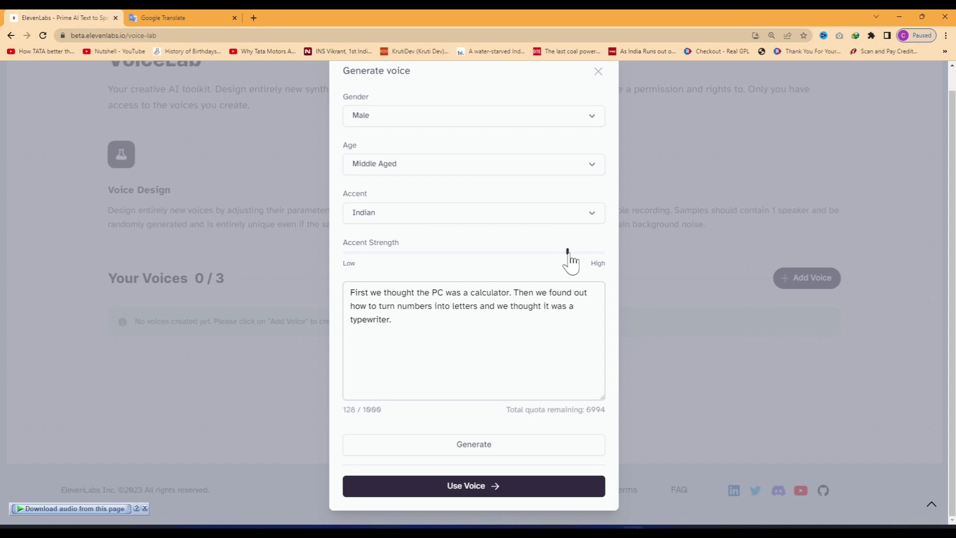
# Step: Set the accent strength to its maximum and regenerate the sample, keeping the Male, Middle Aged and Indian options
pyautogui.moveTo(567, 251); pyautogui.dragTo(608, 251)
pyautogui.click(427, 168)
pyautogui.click(412, 170)
pyautogui.click(438, 129)
pyautogui.click(438, 156)
pyautogui.click(461, 285)
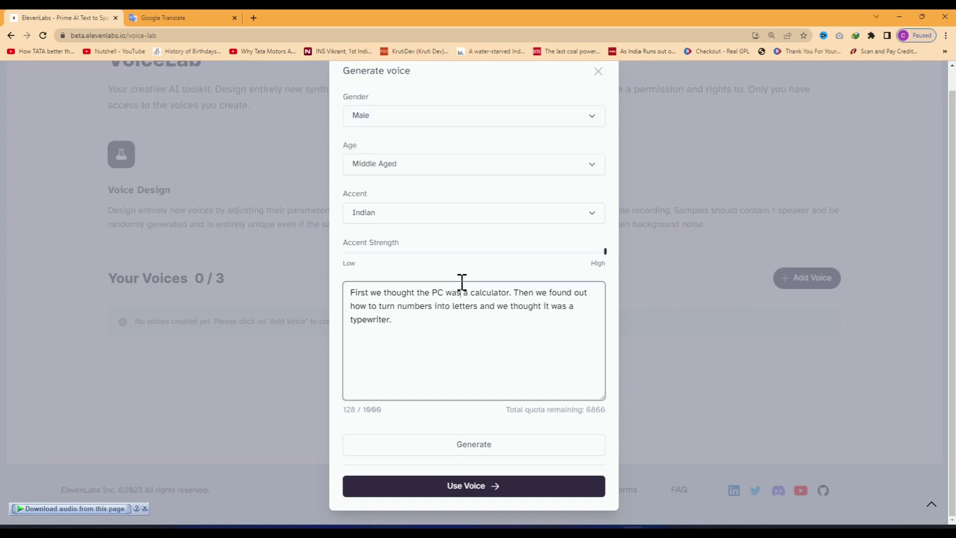
# Step: Use the generated voice, name it Voice1 and create it with its age, gender and accent labels
pyautogui.click(476, 491)
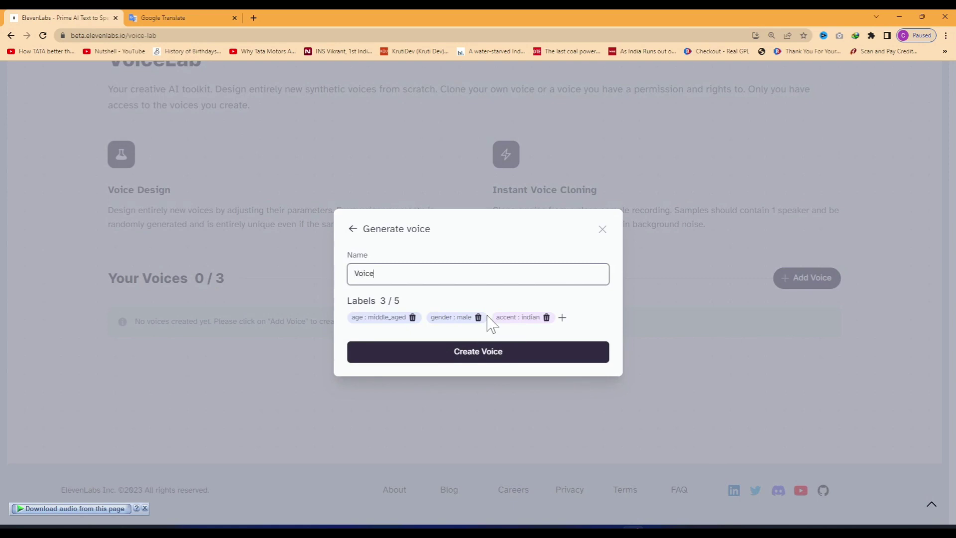
pyautogui.click(482, 355)
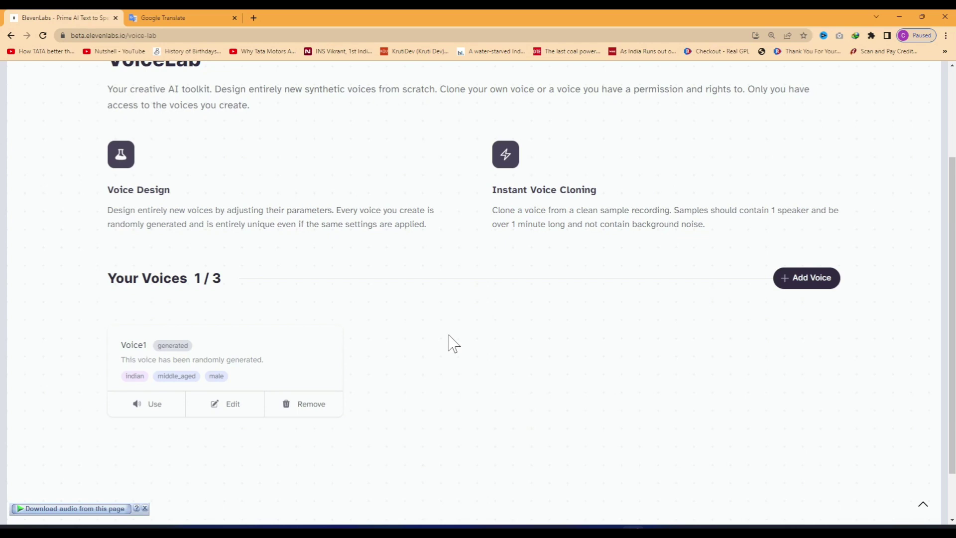
pyautogui.scroll(3, 450, 341)
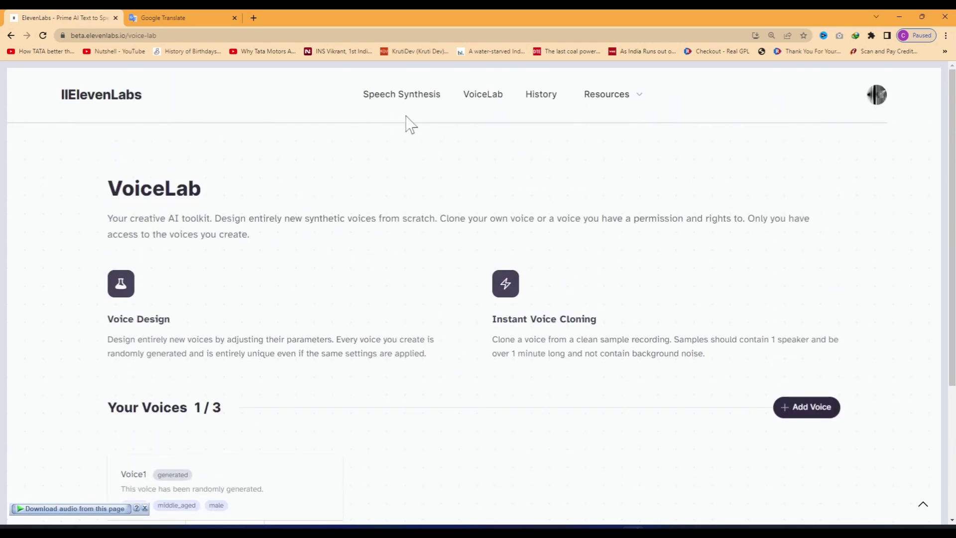
# Step: Open Speech Synthesis and select the custom generated/Voice1 voice in place of Arnold
pyautogui.scroll(-2, 322, 360)
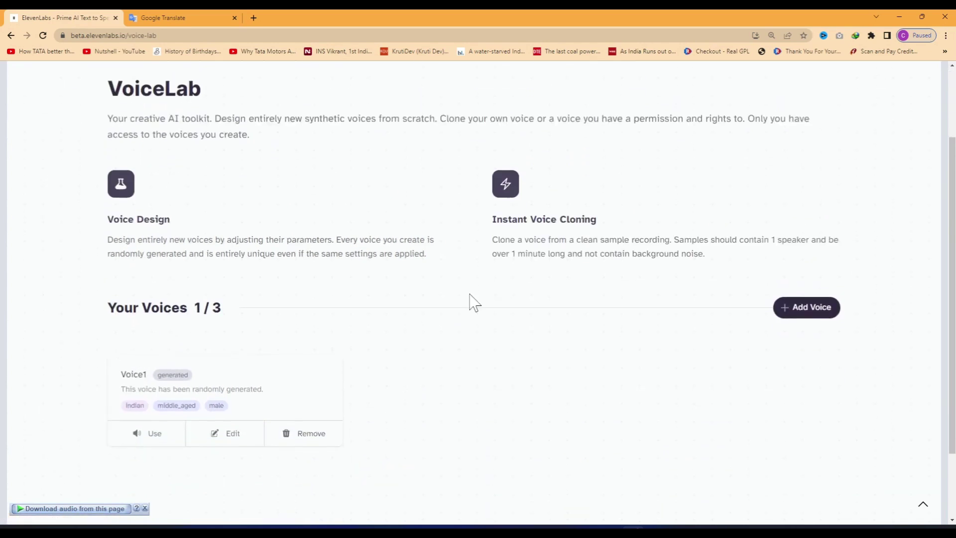
pyautogui.scroll(2, 469, 300)
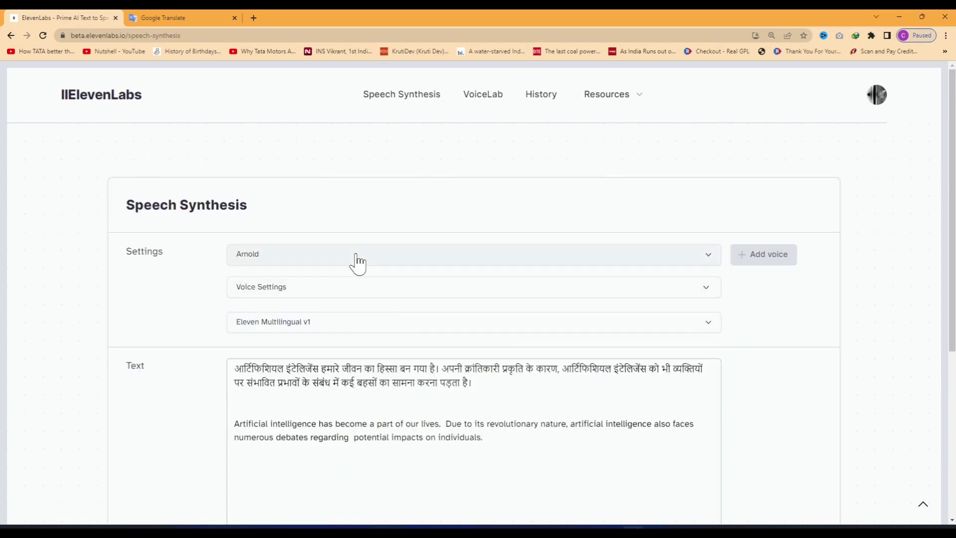
pyautogui.click(356, 258)
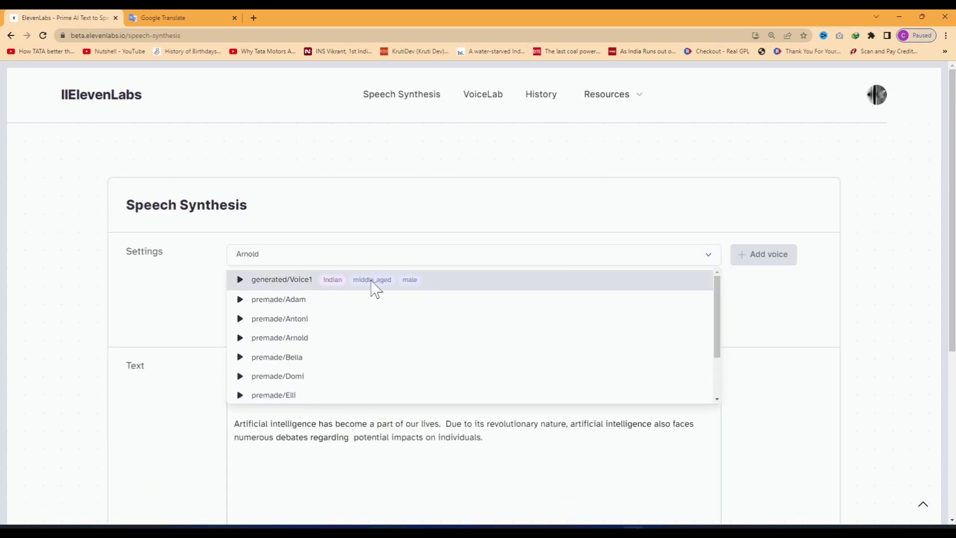
pyautogui.scroll(-2, 455, 416)
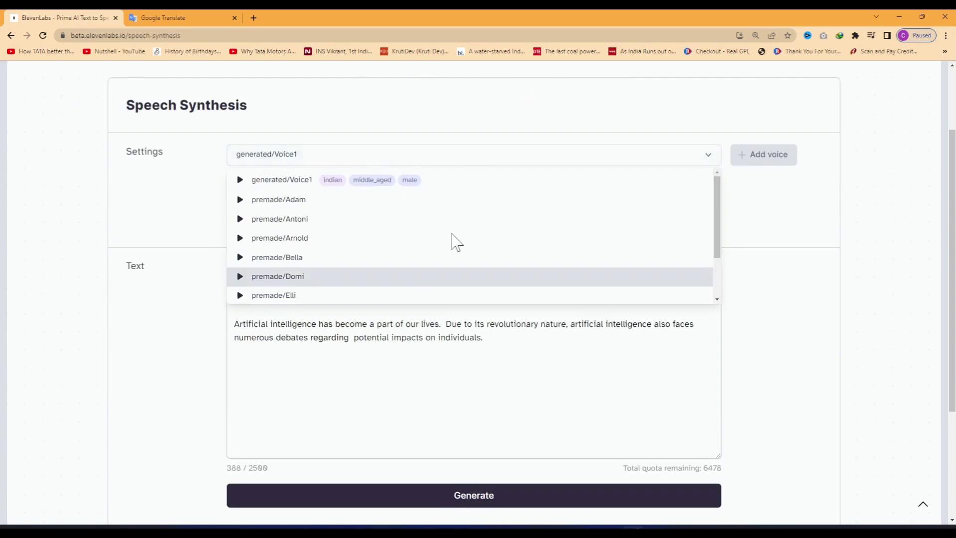
pyautogui.click(292, 184)
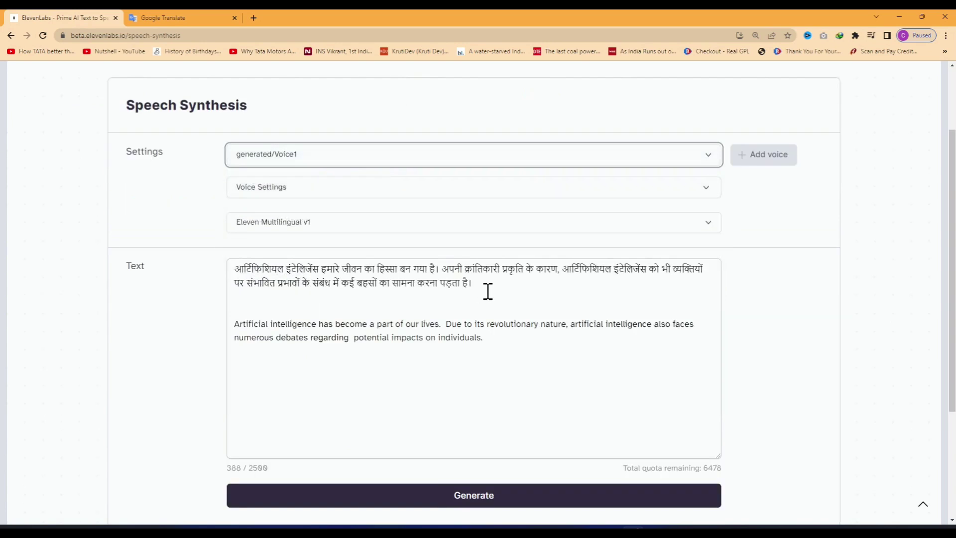
# Step: Generate speech from the Hindi and English text with Voice1, dismiss the audio download bar and show the audio player for playback
pyautogui.click(493, 503)
pyautogui.click(146, 508)
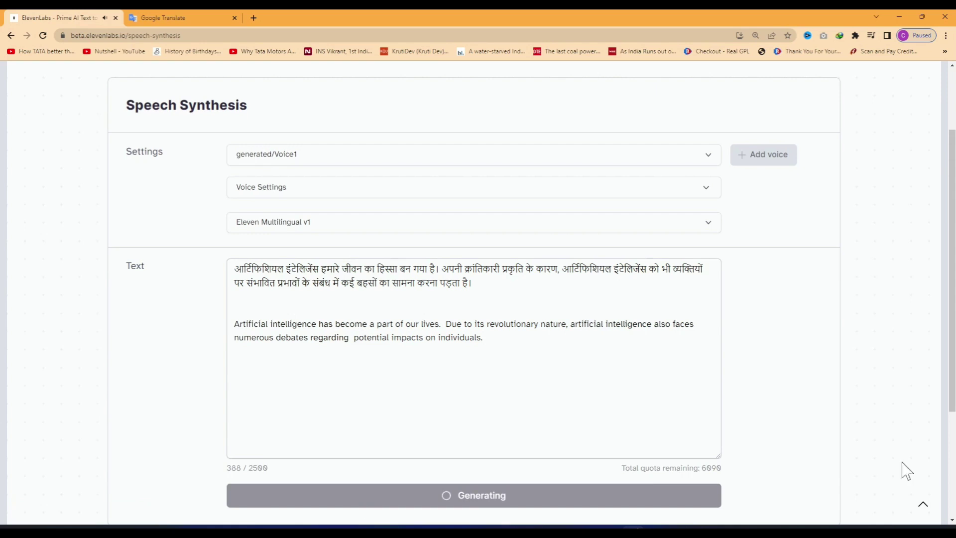
pyautogui.click(924, 507)
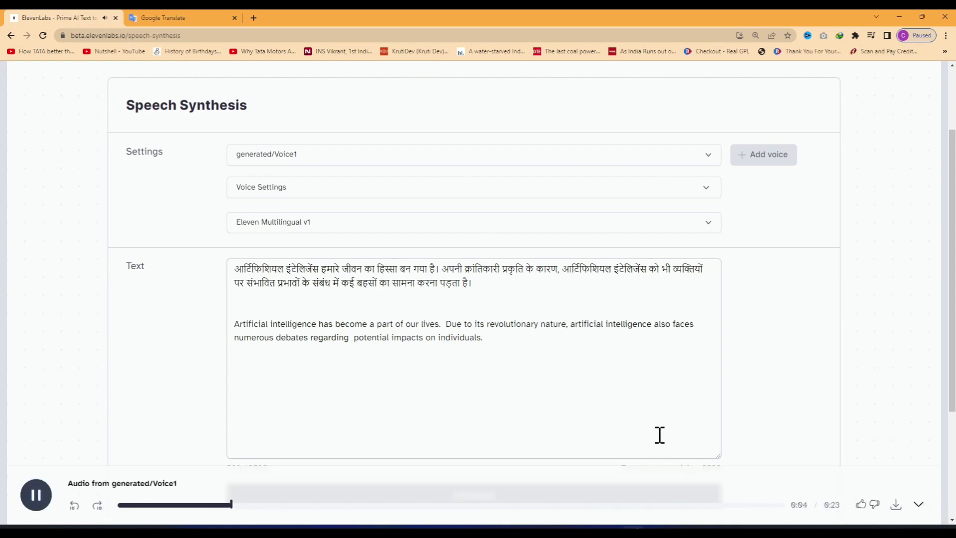
pyautogui.click(921, 505)
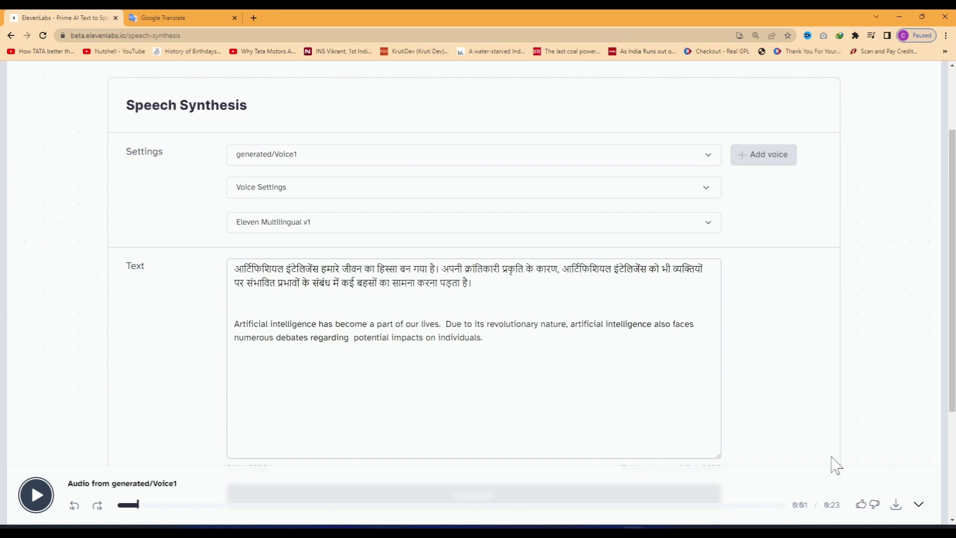
pyautogui.scroll(1, 832, 460)
pyautogui.scroll(1, 854, 437)
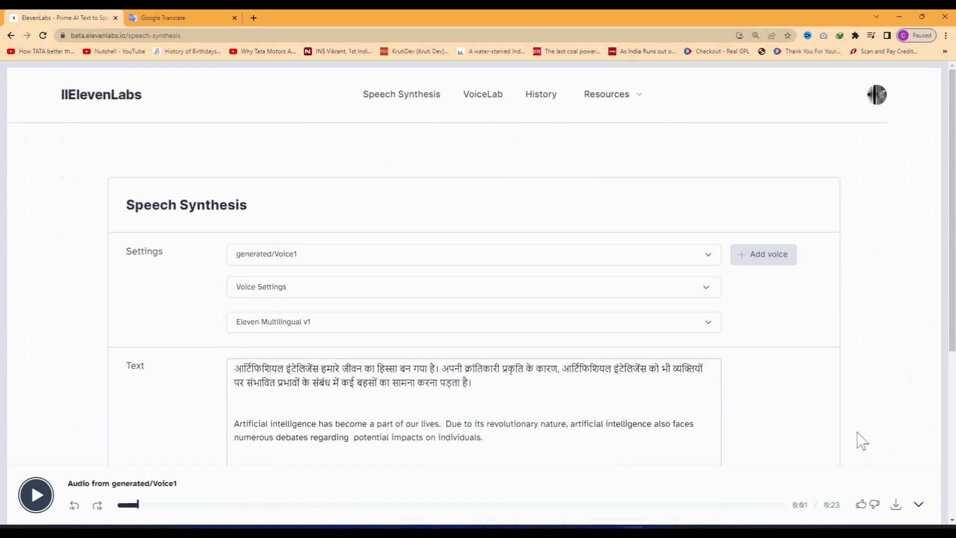
pyautogui.scroll(-1, 866, 394)
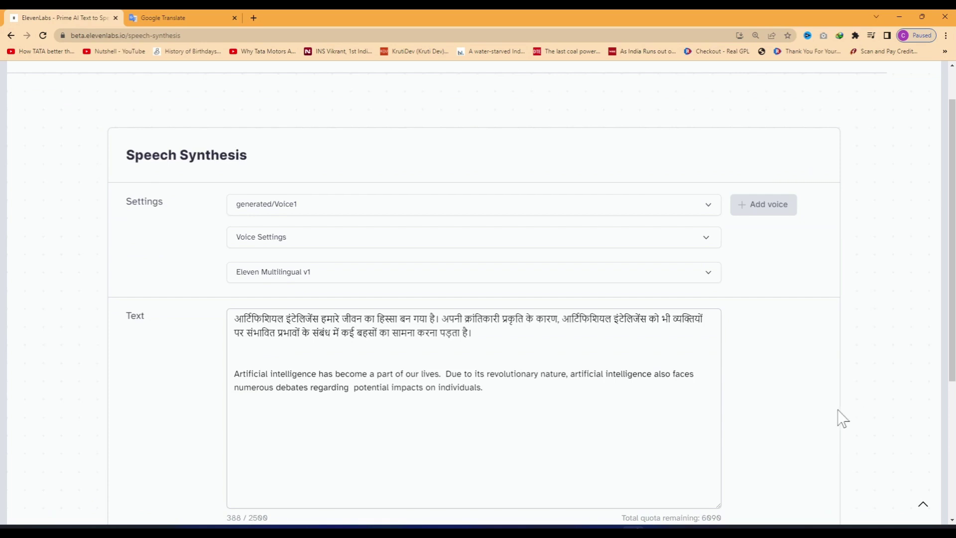
pyautogui.scroll(1, 839, 418)
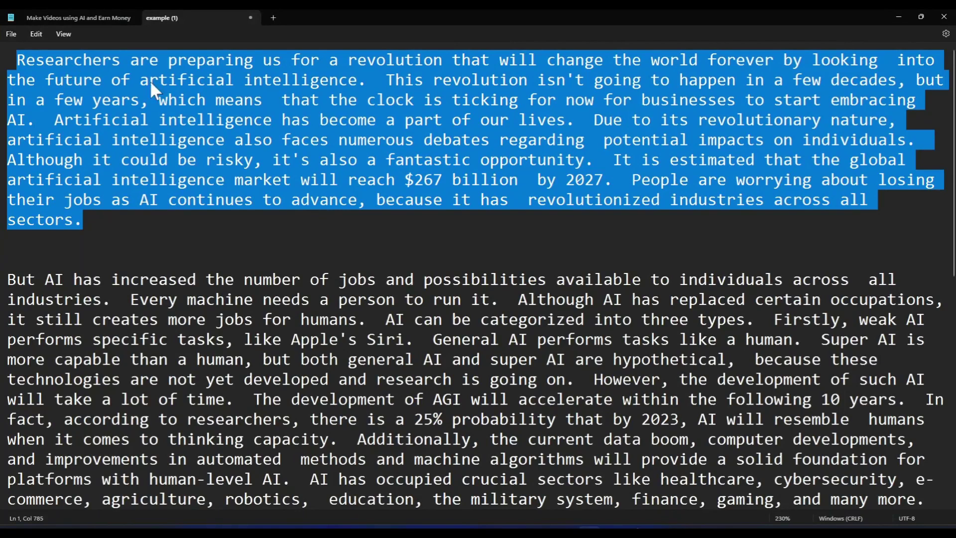
# Step: Review the "Make Videos using AI and Earn Money" outline in Notepad, then return to ElevenLabs in the browser
pyautogui.click(104, 18)
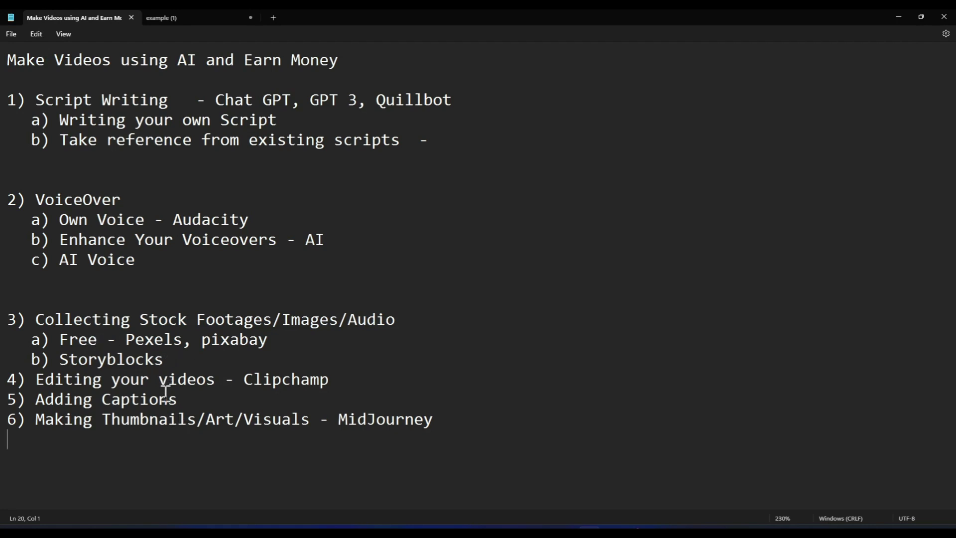
pyautogui.hotkey('alt', 'Tab')
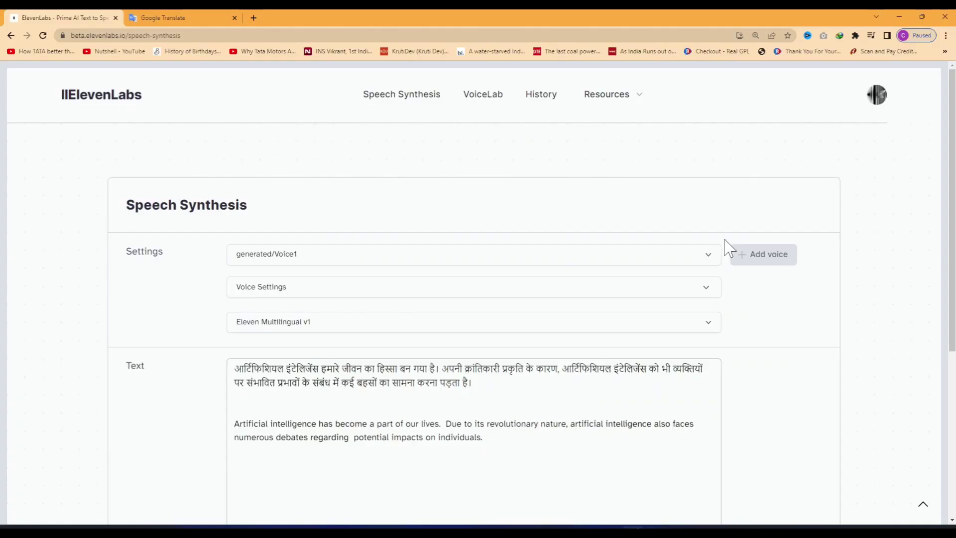